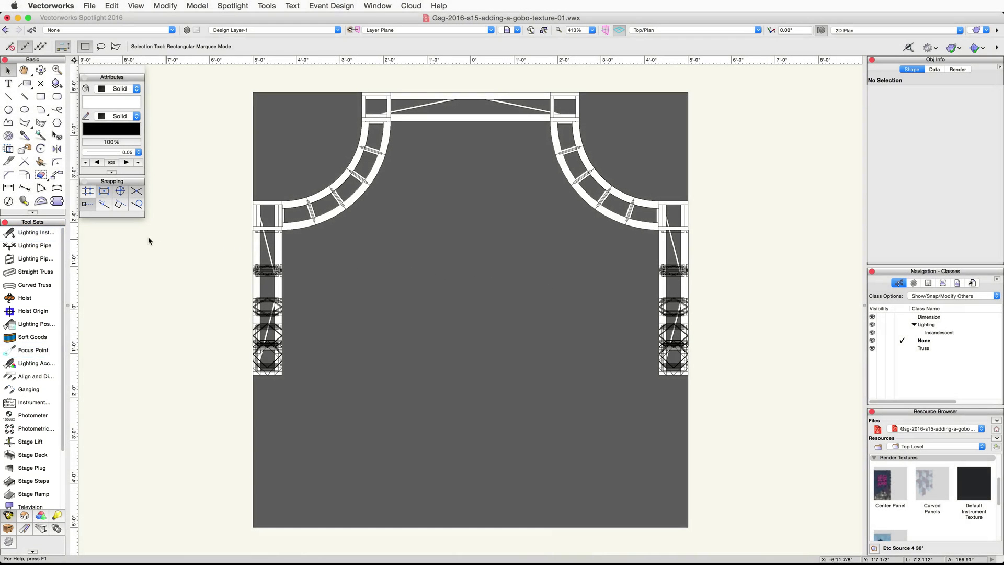
# Step: Select the Lighting Instrument tool from the Spotlight tool set
pyautogui.click(43, 236)
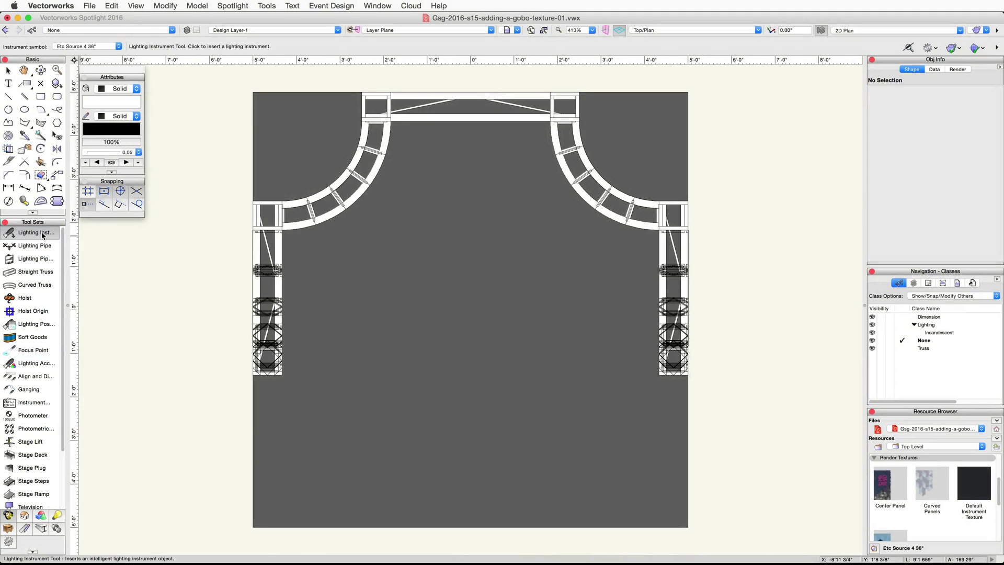
# Step: Choose Etc Source 4 36° from Instrument Symbols.vwx as the instrument symbol
pyautogui.click(119, 46)
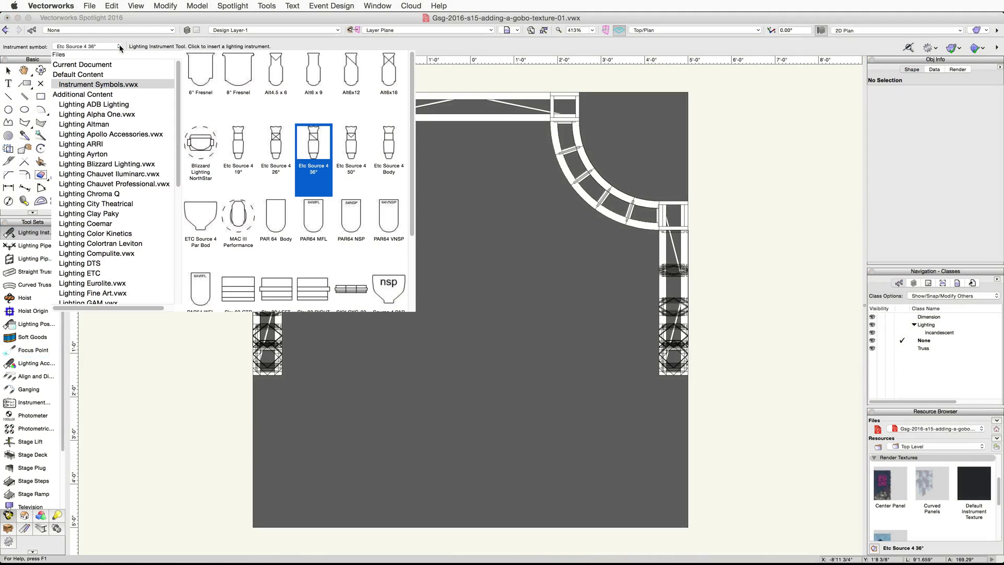
pyautogui.click(119, 85)
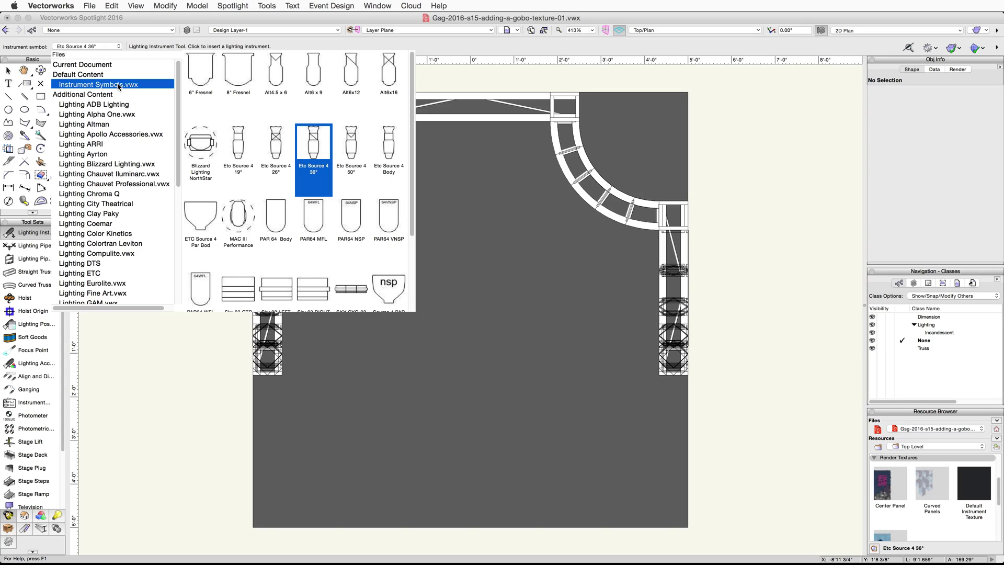
pyautogui.click(276, 142)
pyautogui.click(306, 152)
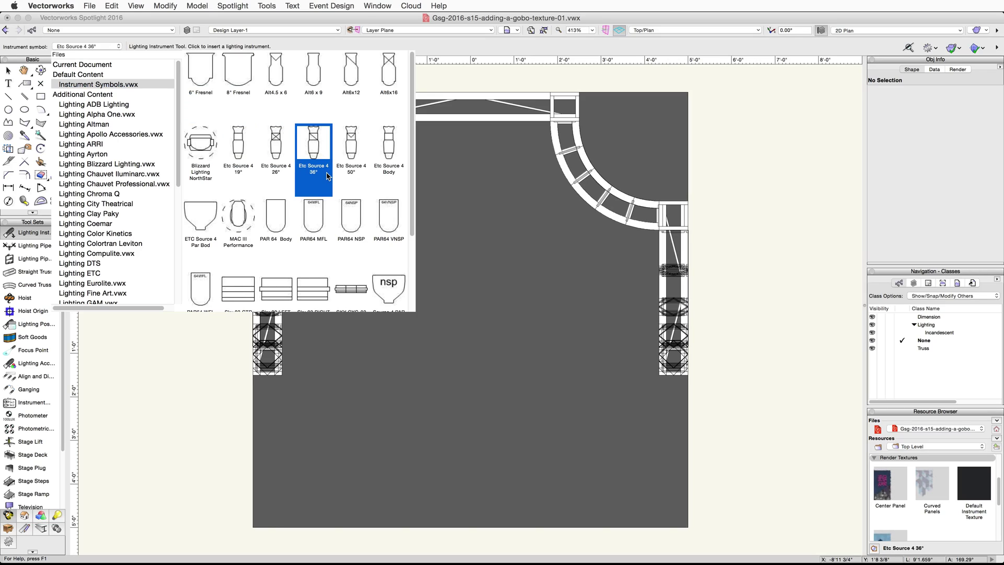
pyautogui.doubleClick(327, 176)
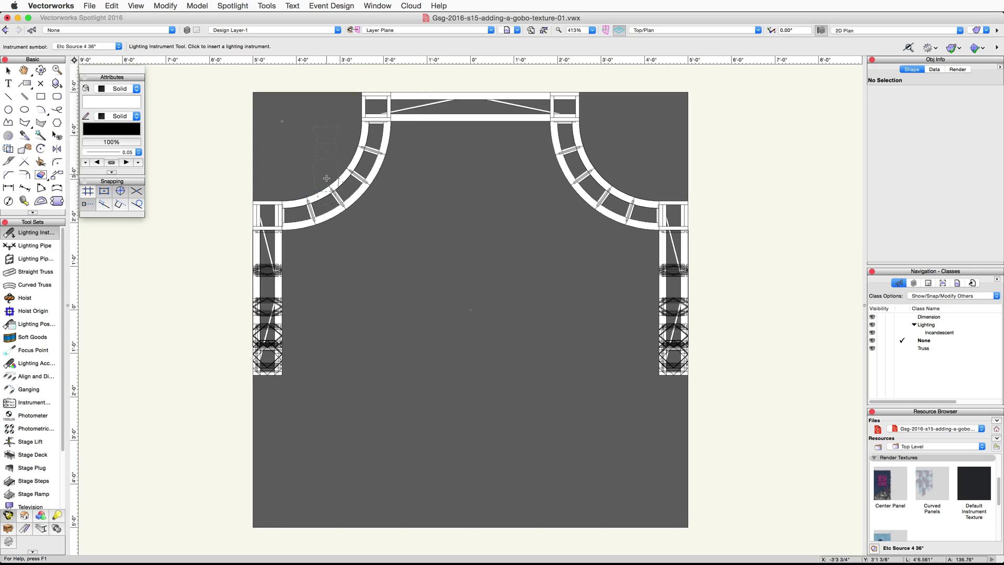
# Step: Place the instrument at the top truss centre, rotated -180°
pyautogui.click(471, 117)
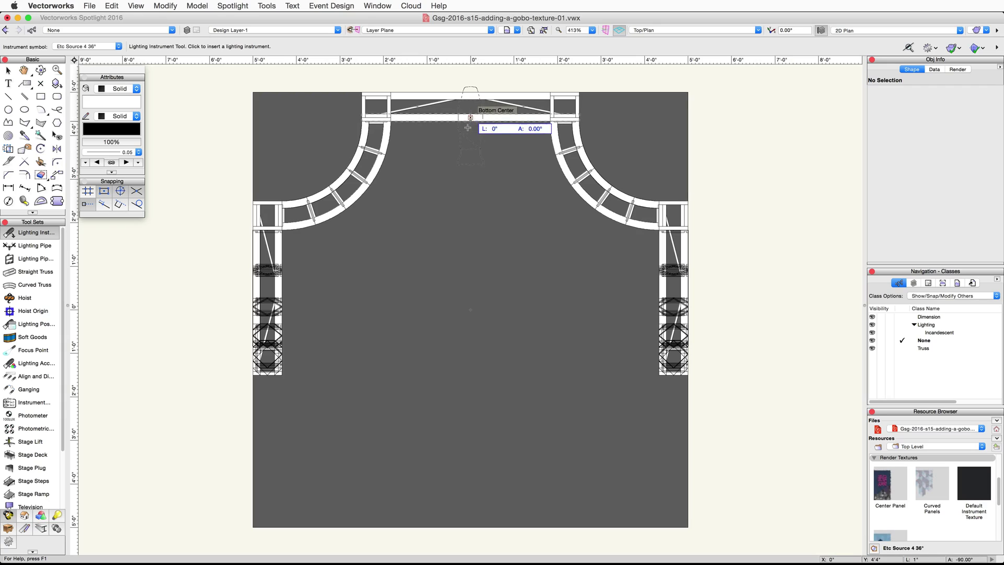
pyautogui.click(465, 220)
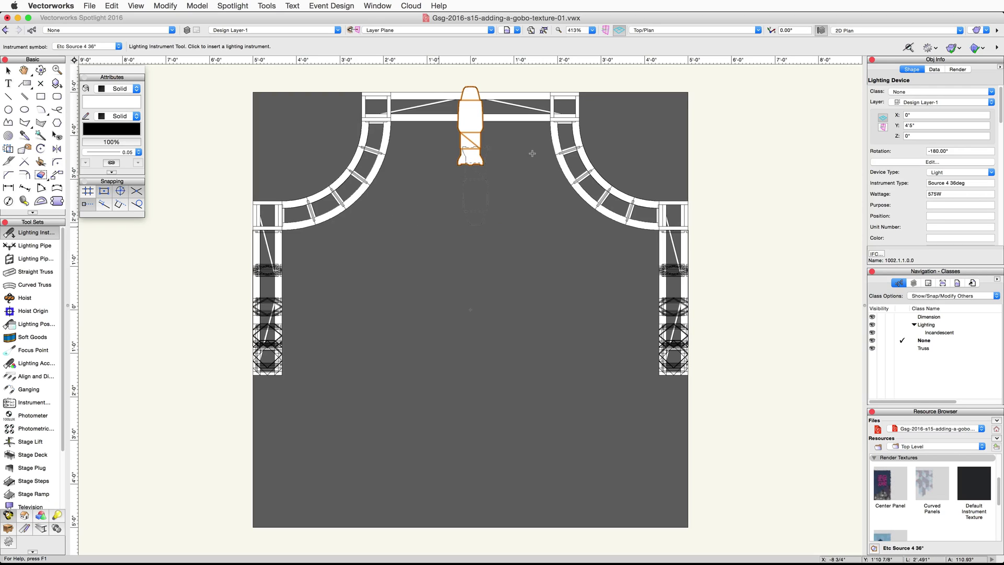
pyautogui.click(743, 31)
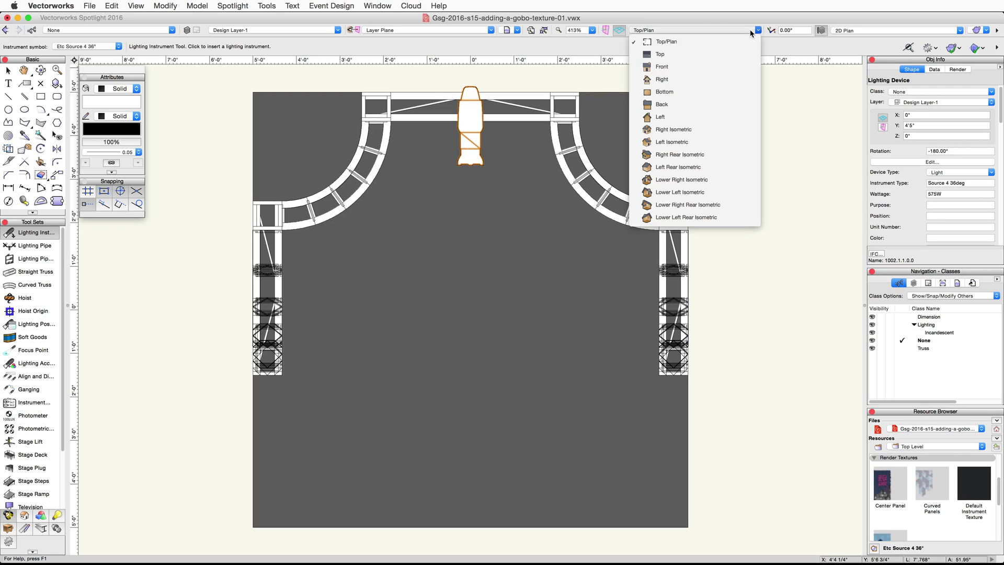
# Step: Switch to Right Isometric and set the instrument's Z height to 10
pyautogui.click(725, 129)
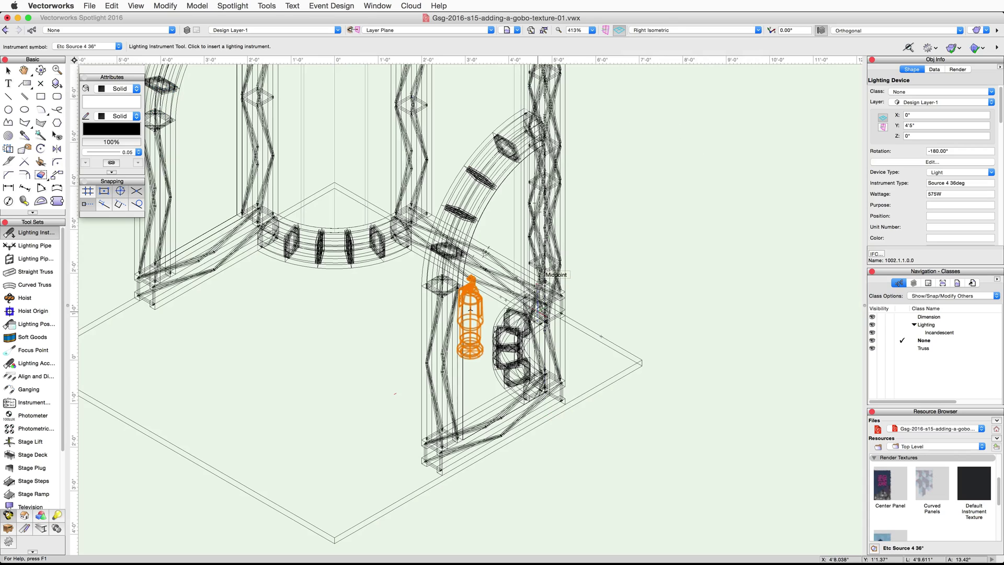
pyautogui.scroll(-5, 567, 242)
pyautogui.press('h')
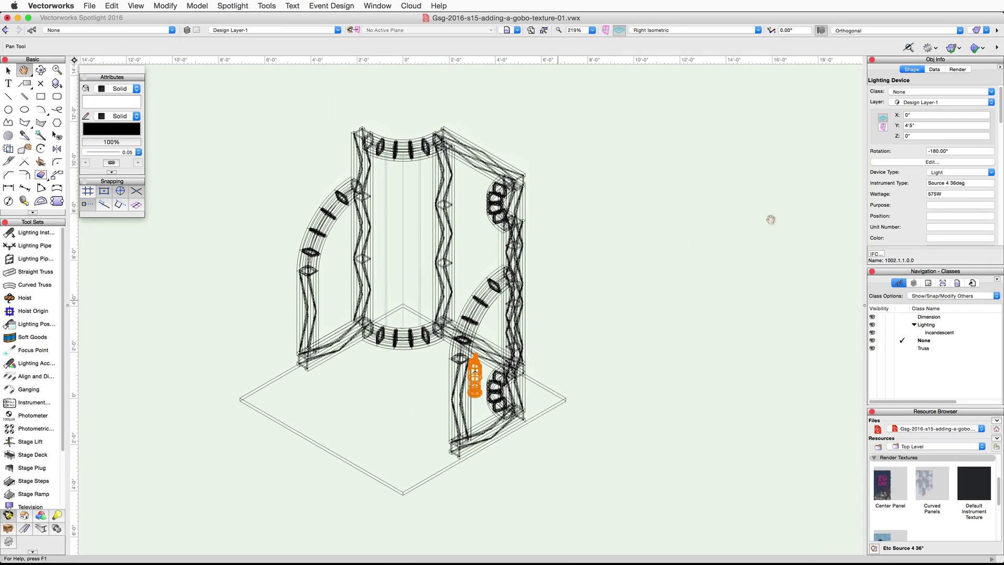
pyautogui.click(913, 136)
pyautogui.write('10')
pyautogui.press('Return')
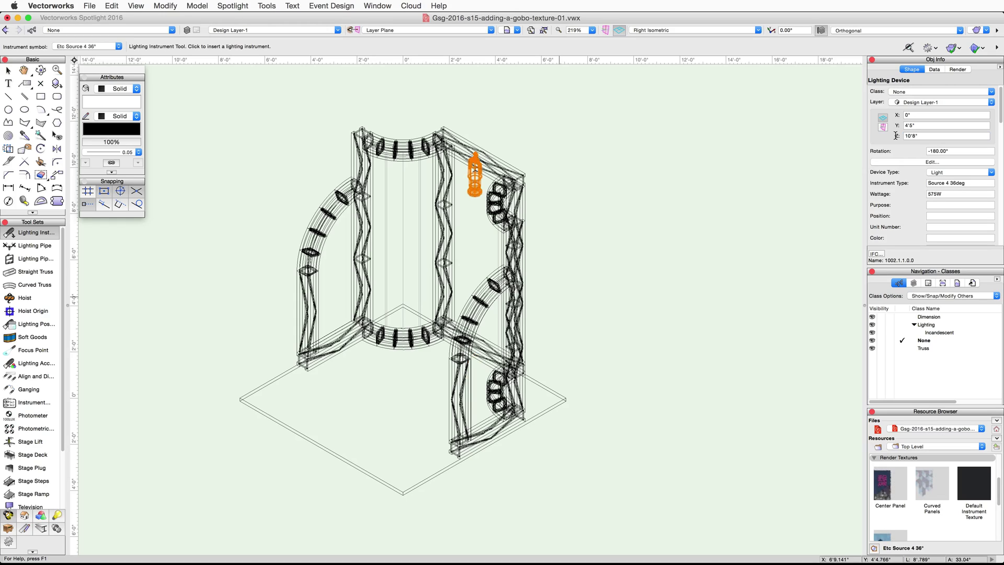
# Step: Enable Set 3D Orientation on the instrument with a Y rotation of 180°
pyautogui.moveTo(1001, 113); pyautogui.dragTo(884, 236)
pyautogui.click(873, 238)
pyautogui.click(947, 238)
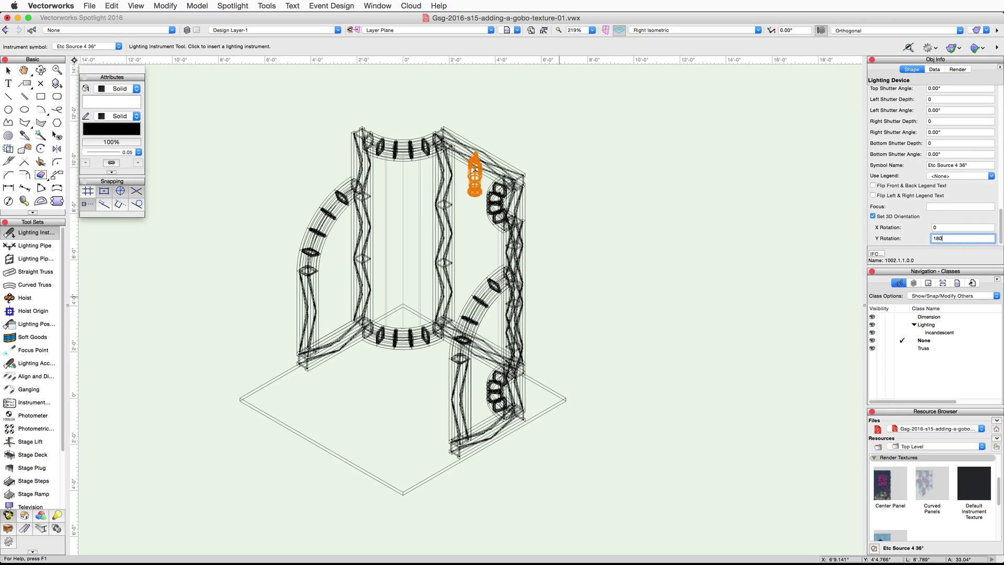
pyautogui.press('Return')
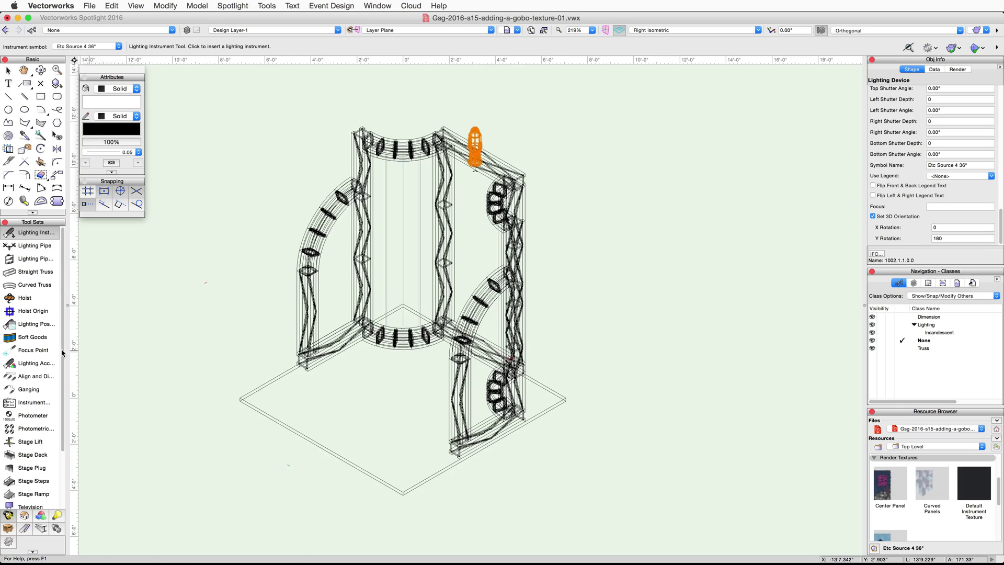
pyautogui.click(32, 353)
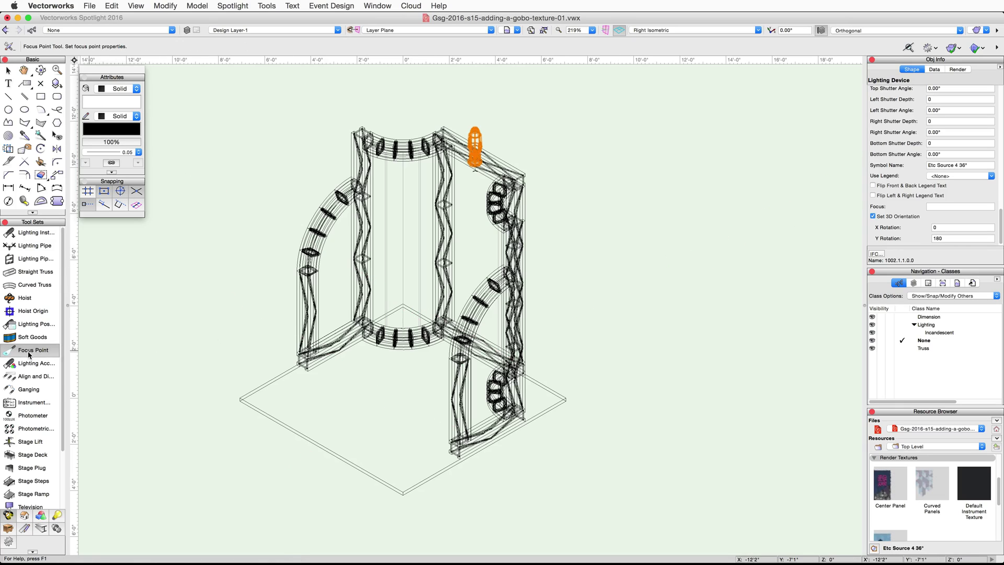
# Step: Place a focus point named Booth-0 at the floor centre, height 10, shape Standard 2D
pyautogui.click(403, 399)
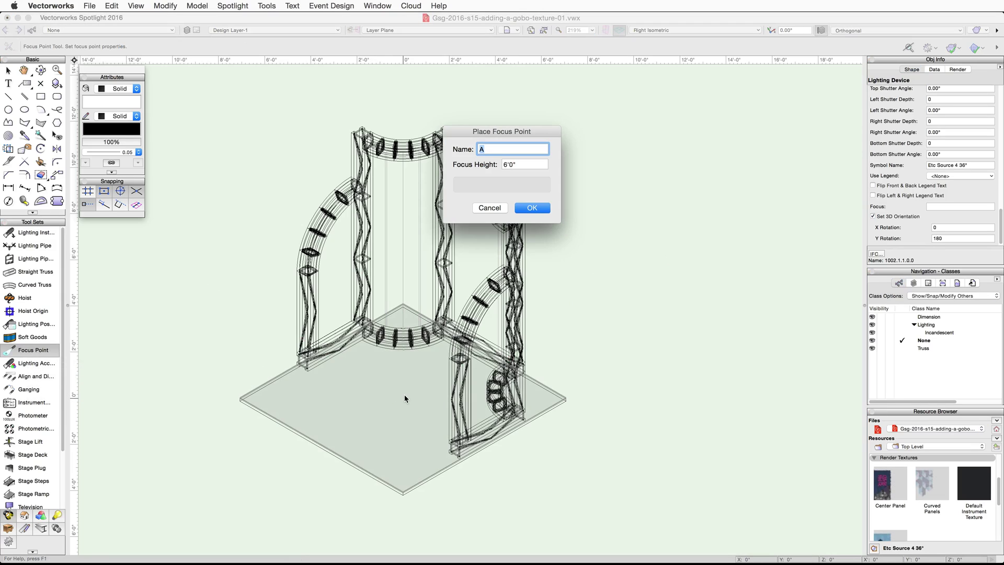
pyautogui.write('Booth-0')
pyautogui.press('Tab')
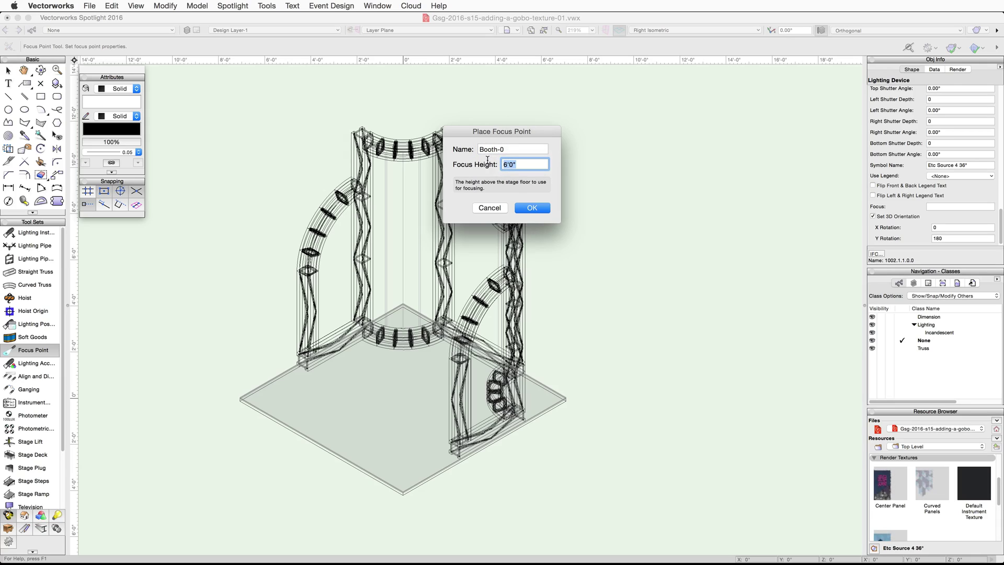
pyautogui.write('10')
pyautogui.click(532, 208)
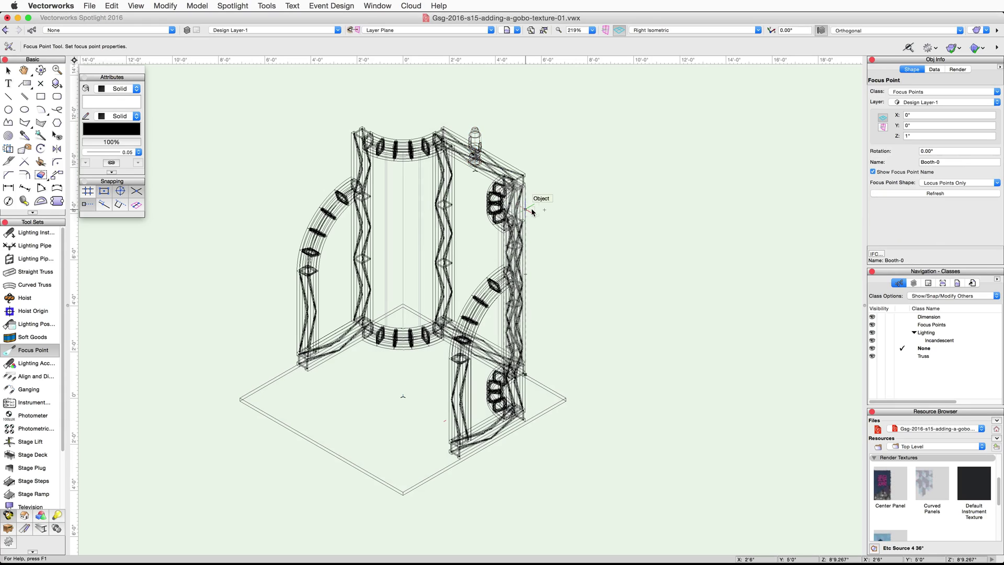
pyautogui.click(955, 182)
pyautogui.click(953, 199)
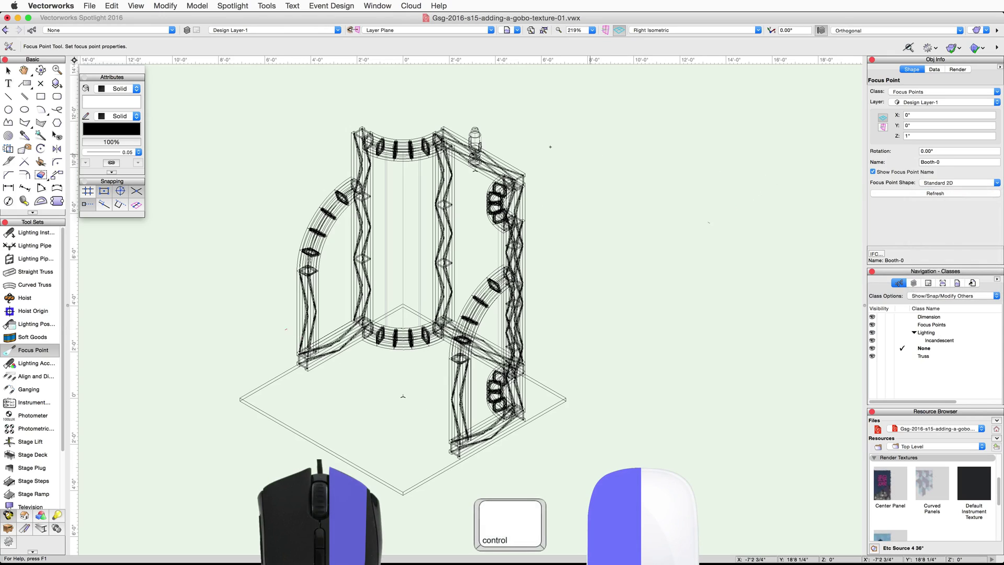
# Step: Focus the lighting instrument on the Booth-0 focus point
pyautogui.keyDown('ctrl'); pyautogui.click(484, 141); pyautogui.keyUp('ctrl')
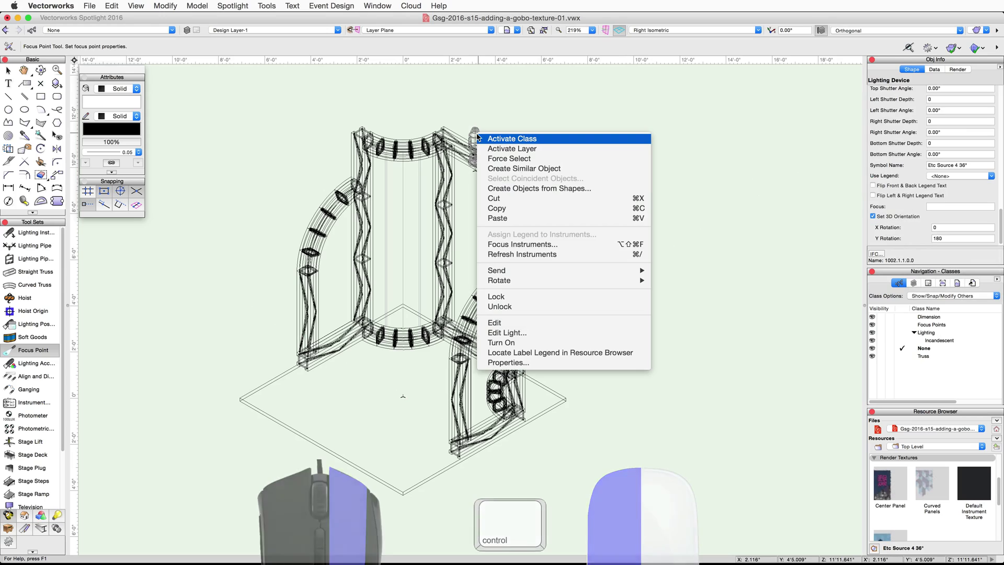
pyautogui.click(559, 244)
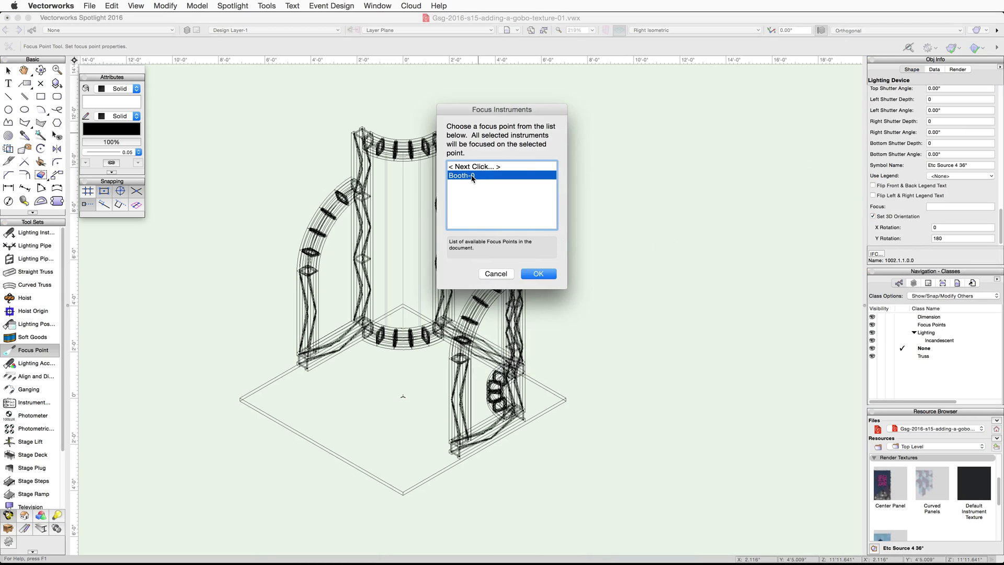
pyautogui.click(539, 274)
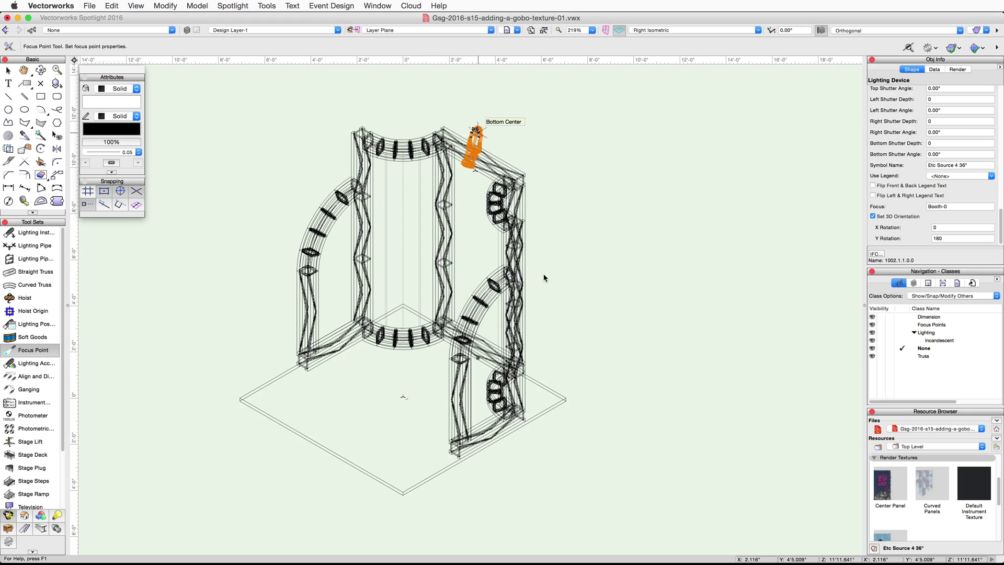
pyautogui.click(232, 5)
pyautogui.moveTo(272, 107)
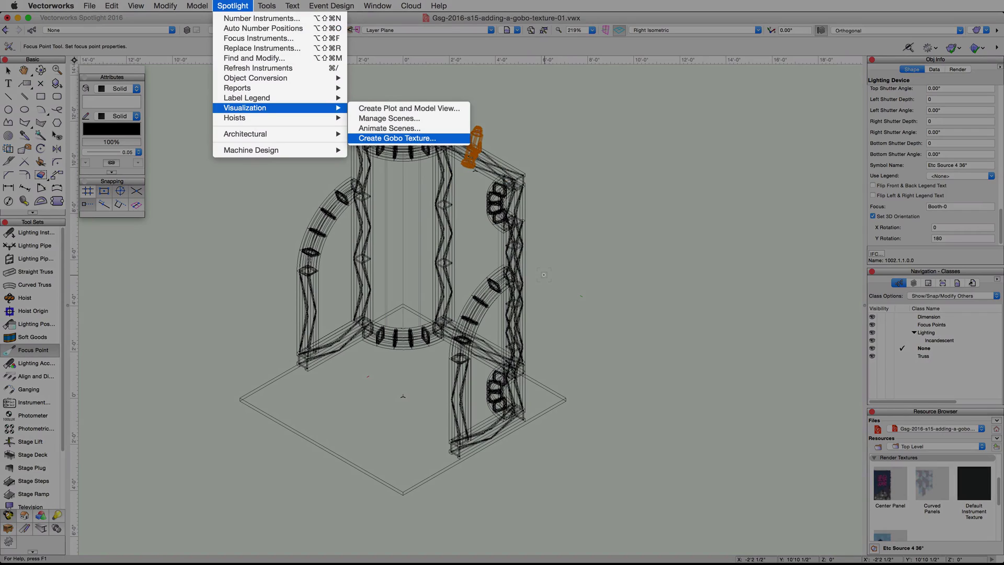
# Step: Start a new gobo texture named VW Gobo
pyautogui.click(398, 138)
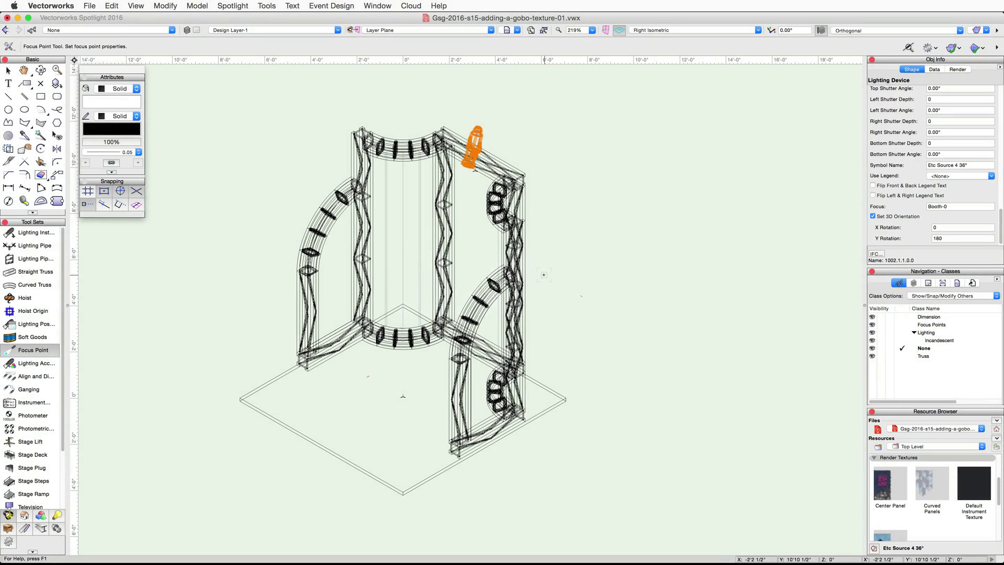
pyautogui.click(234, 6)
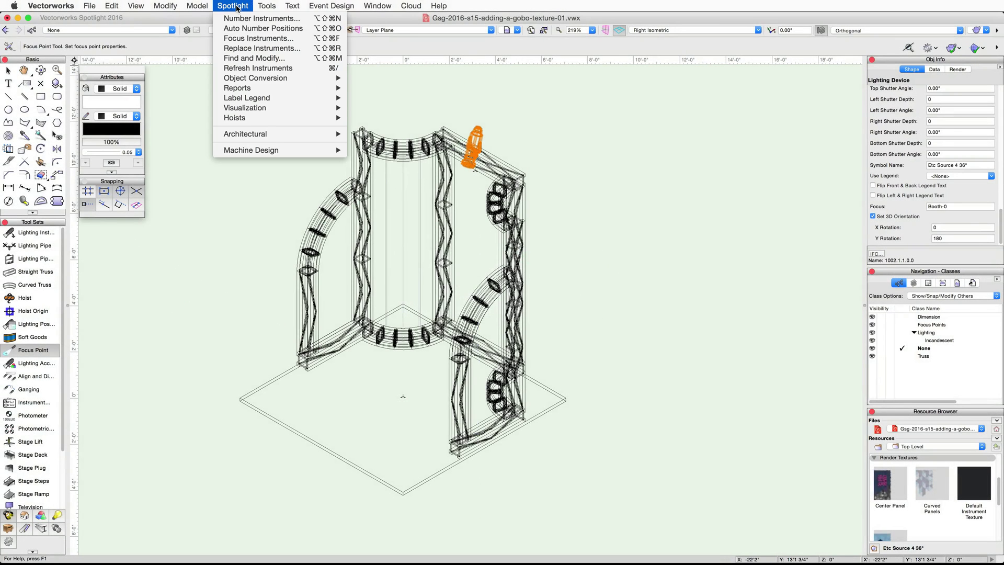
pyautogui.moveTo(317, 109)
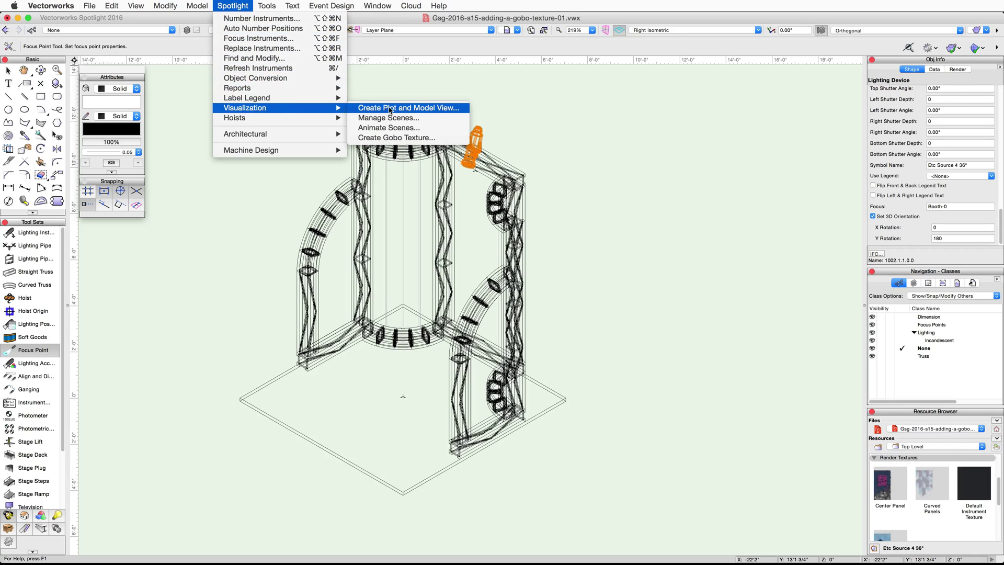
pyautogui.click(437, 138)
pyautogui.write('VW Gobo')
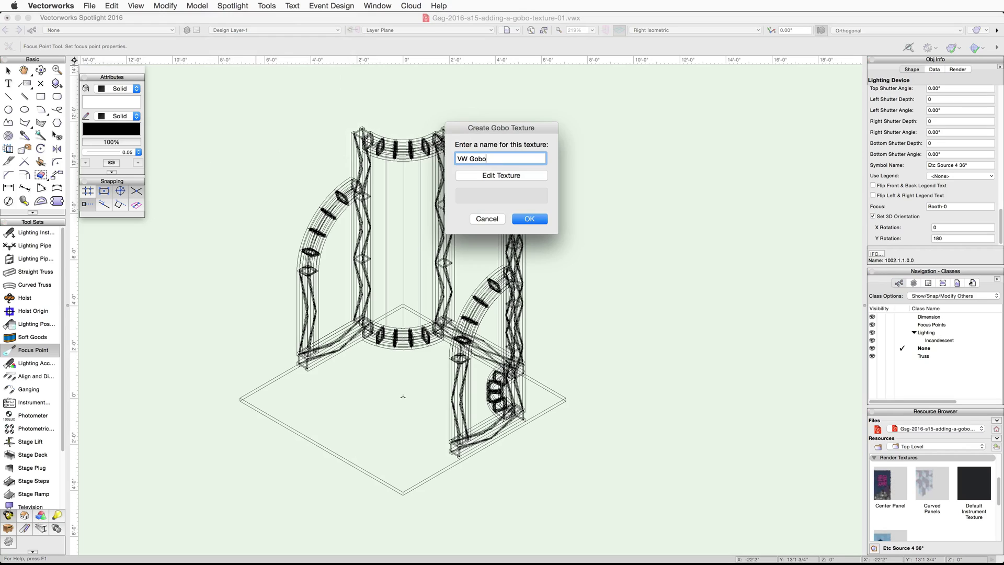
# Step: Import VW logo.jpg as the gobo image and save the VW Gobo texture
pyautogui.click(493, 176)
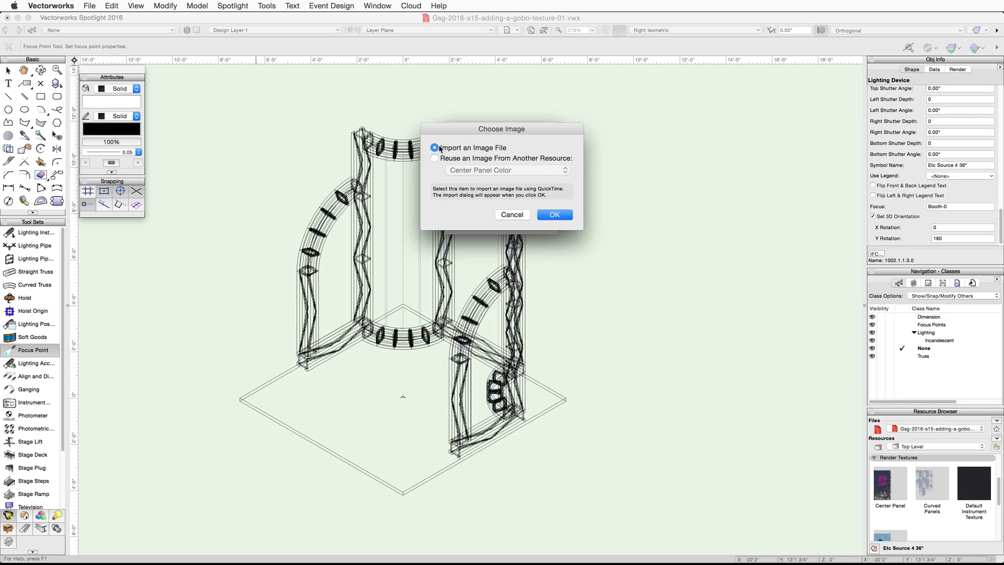
pyautogui.click(554, 215)
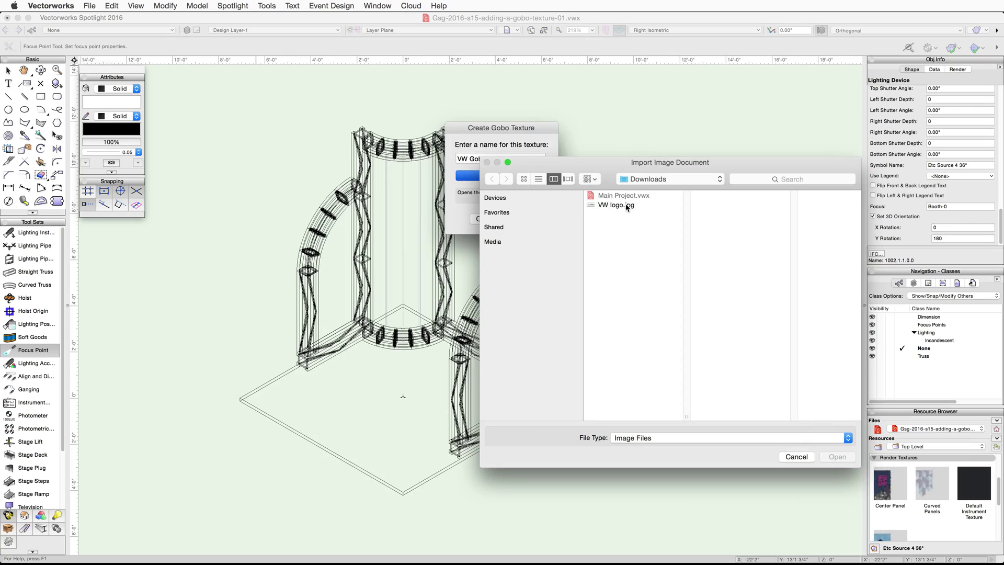
pyautogui.click(616, 205)
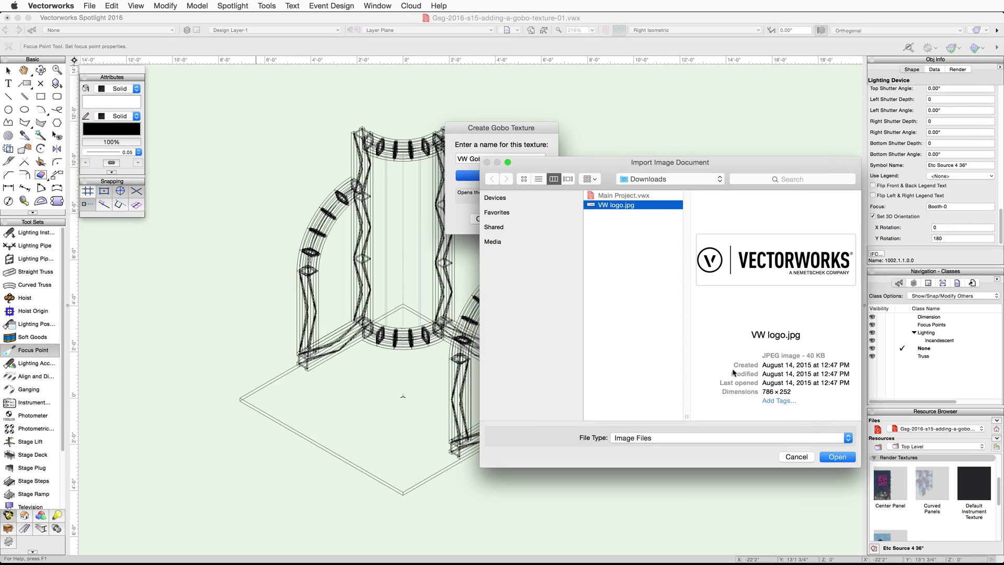
pyautogui.click(833, 458)
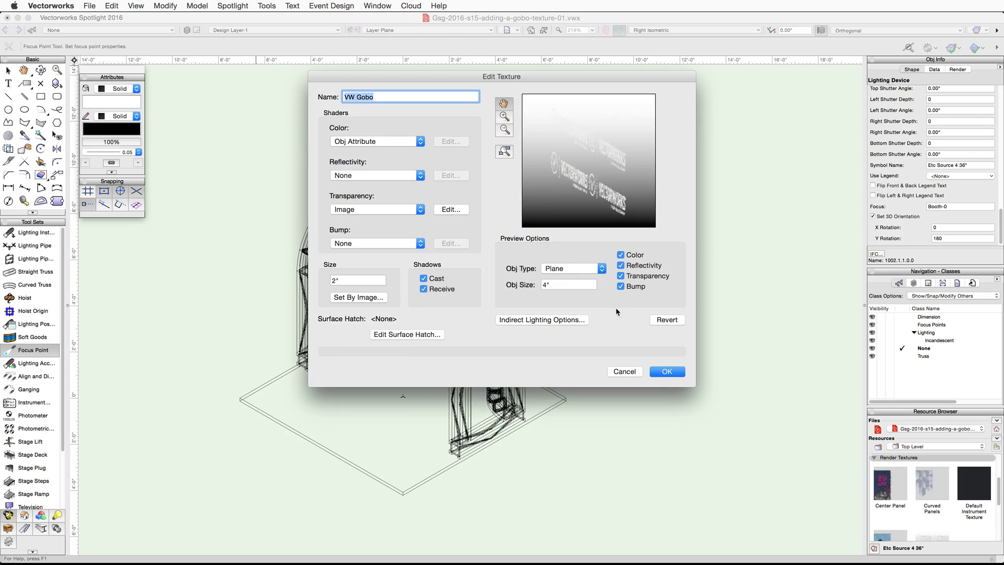
pyautogui.click(679, 372)
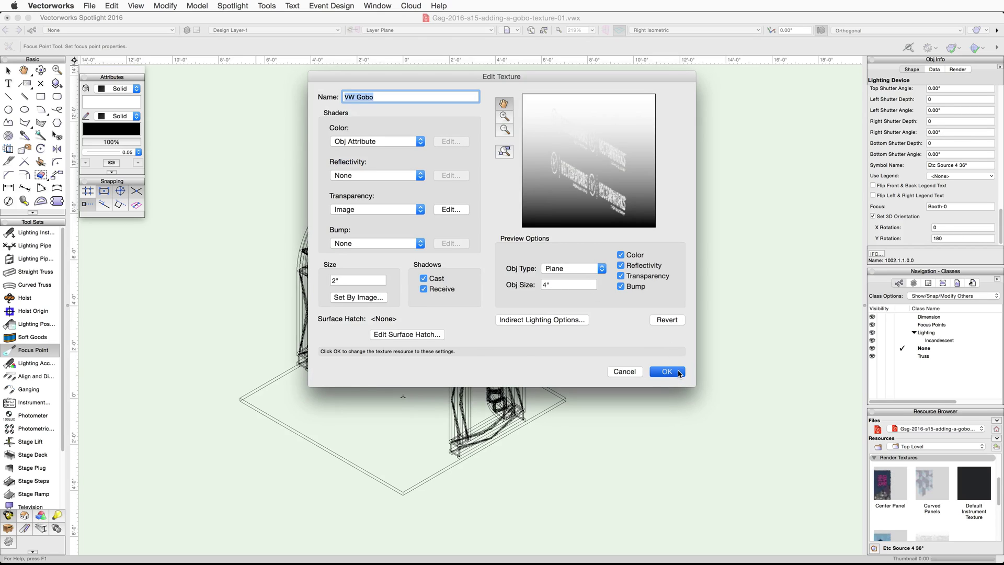
pyautogui.click(526, 220)
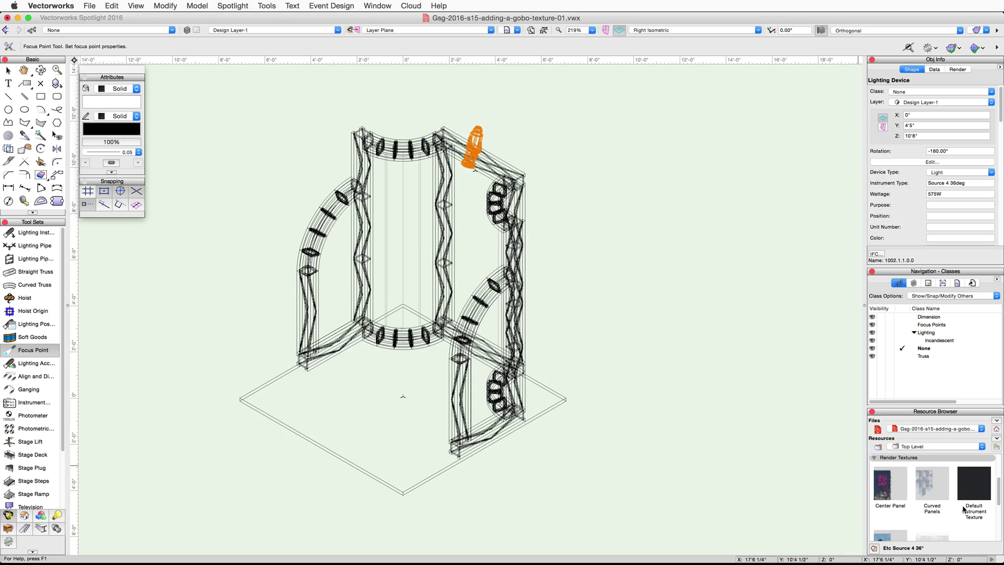
# Step: Assign the VW Gobo texture as Gobo 1 in the instrument's Light Information settings
pyautogui.scroll(-3, 967, 499)
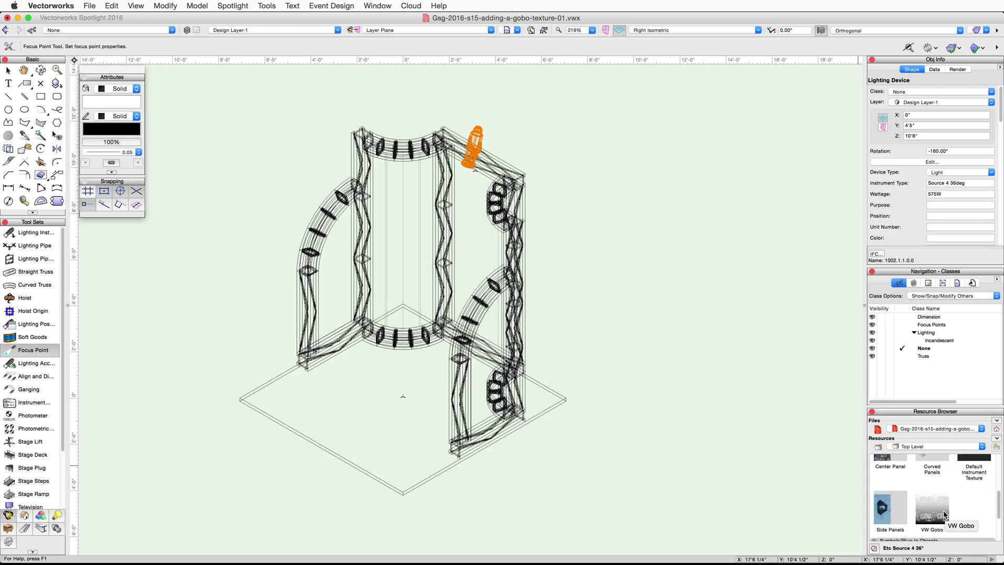
pyautogui.click(906, 161)
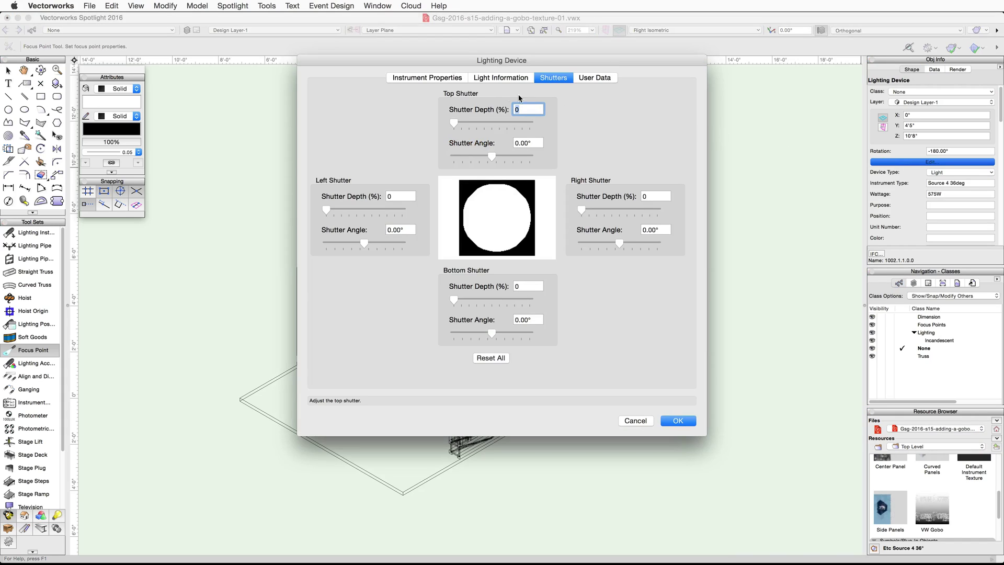
pyautogui.click(503, 80)
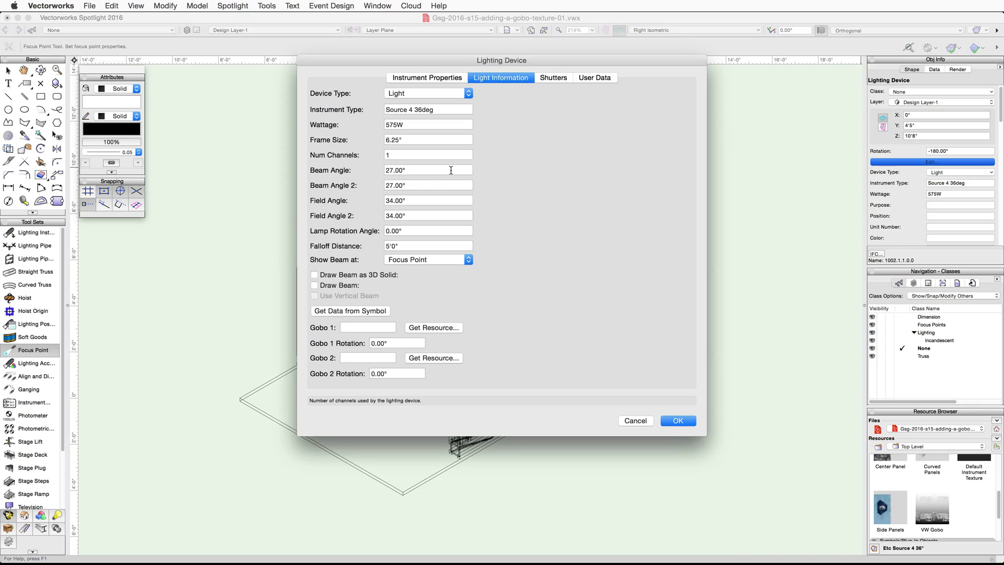
pyautogui.click(455, 329)
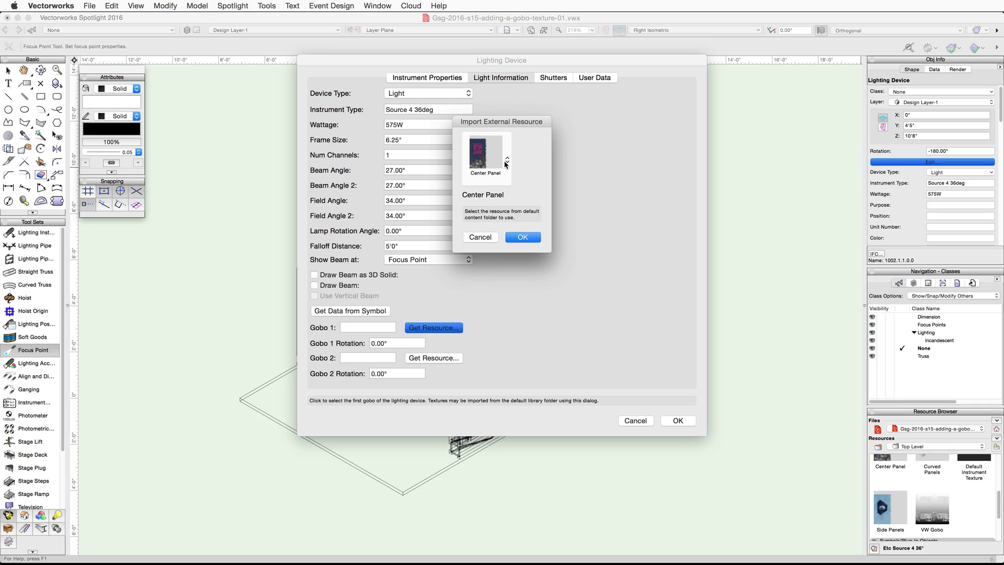
pyautogui.click(506, 162)
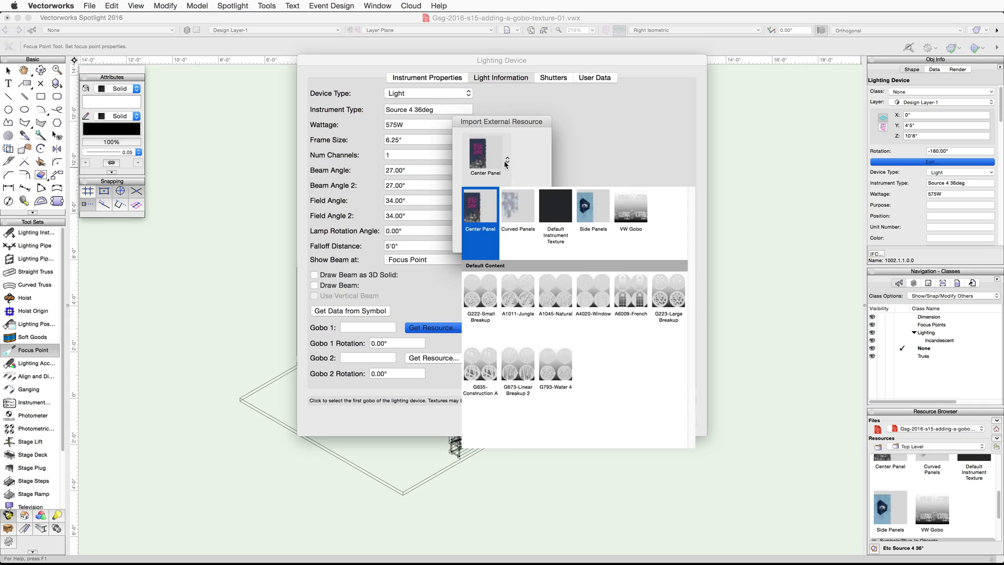
pyautogui.click(624, 217)
pyautogui.click(521, 236)
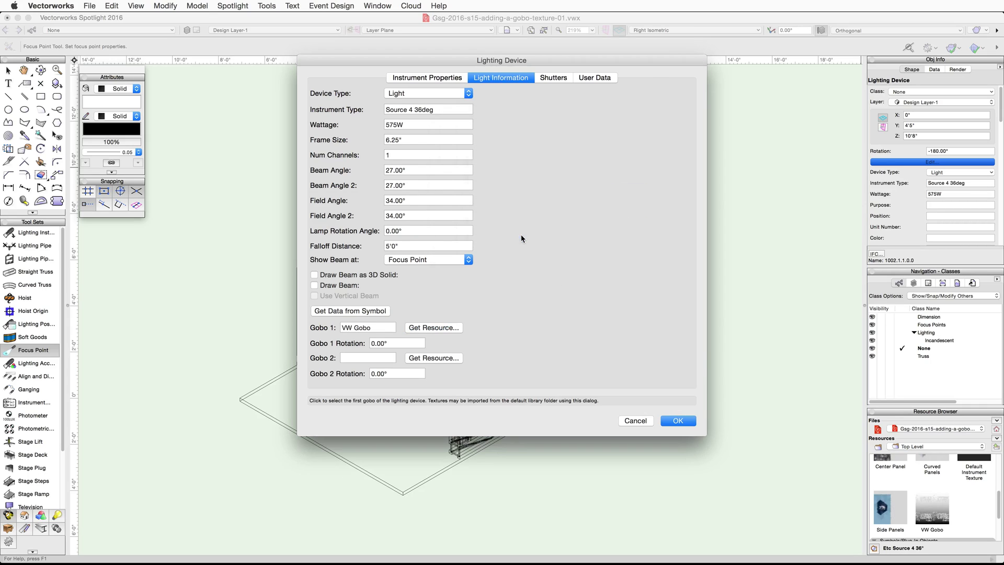
pyautogui.click(681, 421)
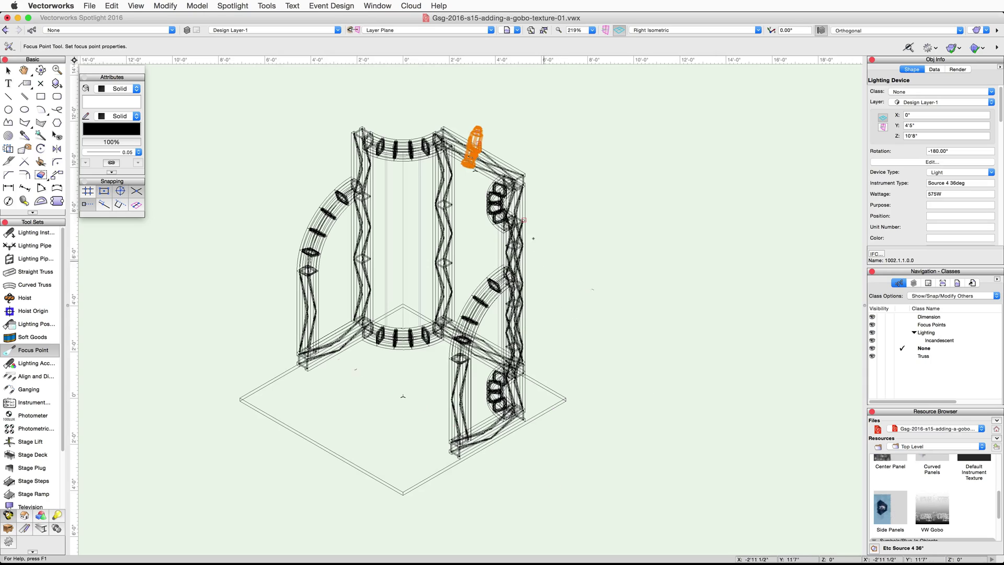
# Step: Turn the instrument on and render the booth in Final Quality Renderworks
pyautogui.rightClick(476, 133)
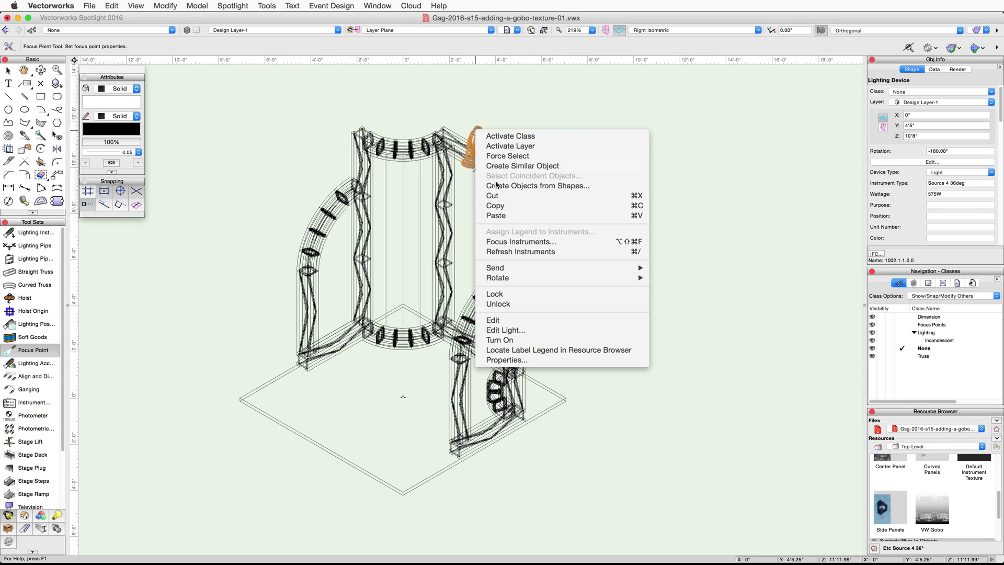
pyautogui.click(541, 340)
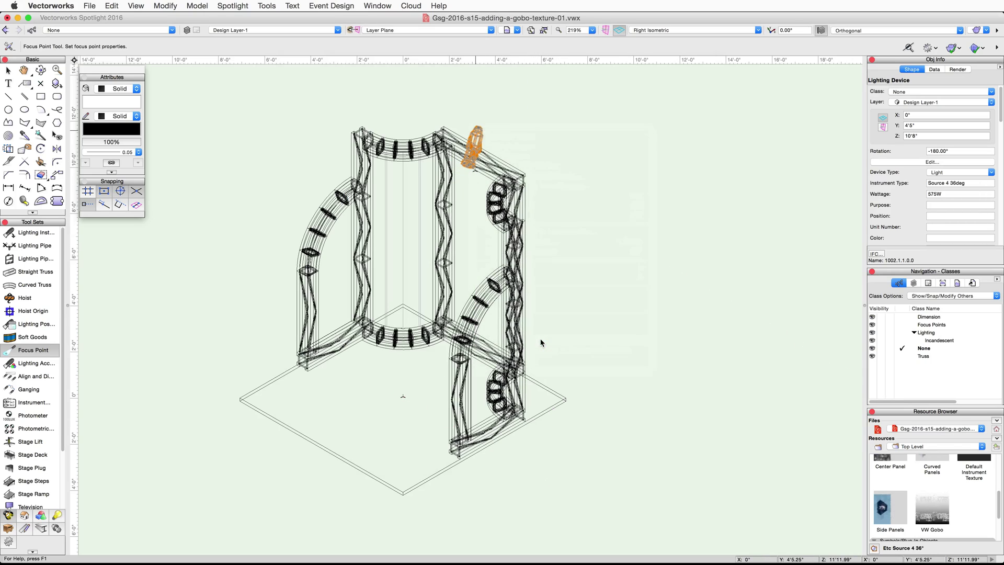
pyautogui.click(952, 47)
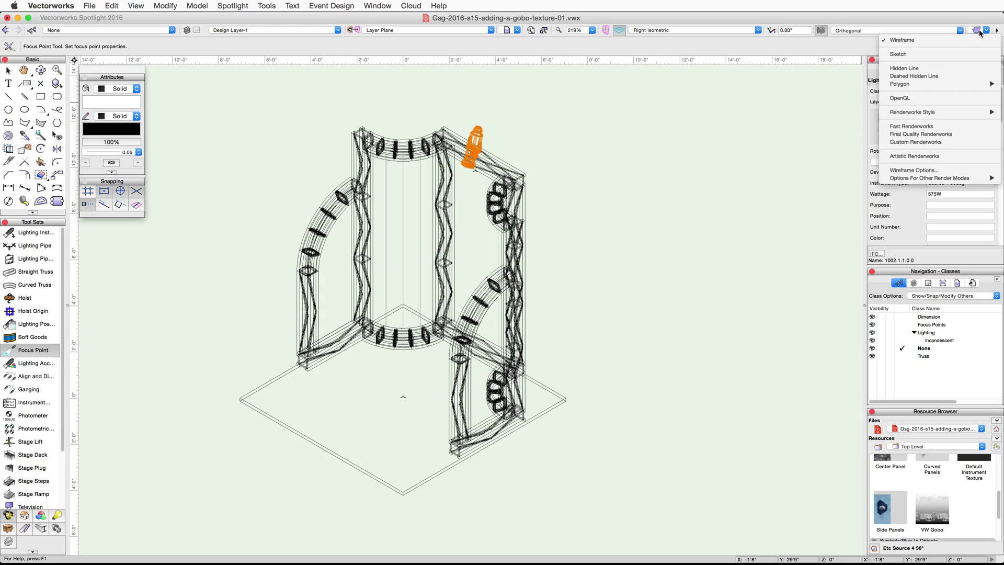
pyautogui.click(920, 135)
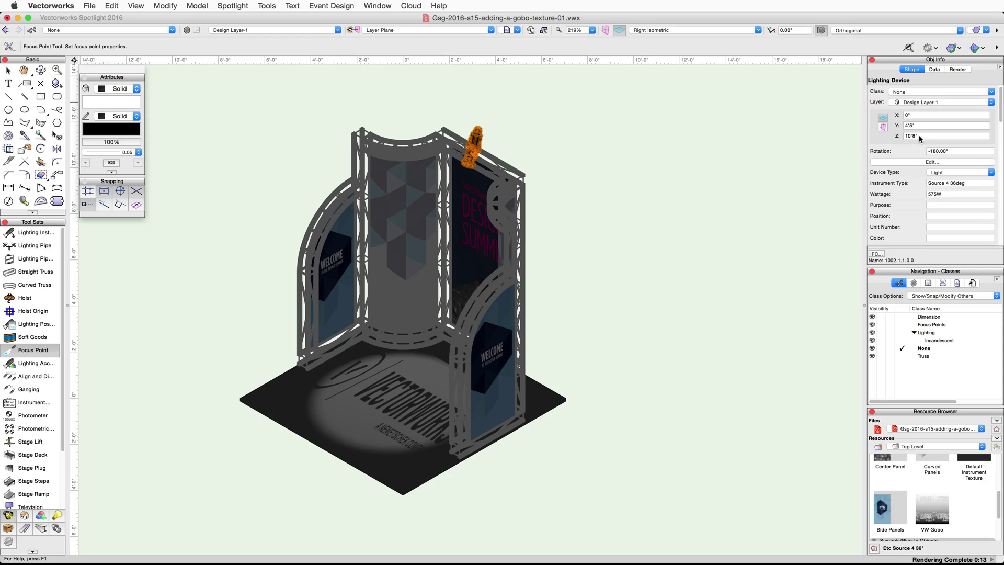
# Step: Return to the Top/Plan view and select all objects in the drawing
pyautogui.click(759, 30)
pyautogui.click(747, 41)
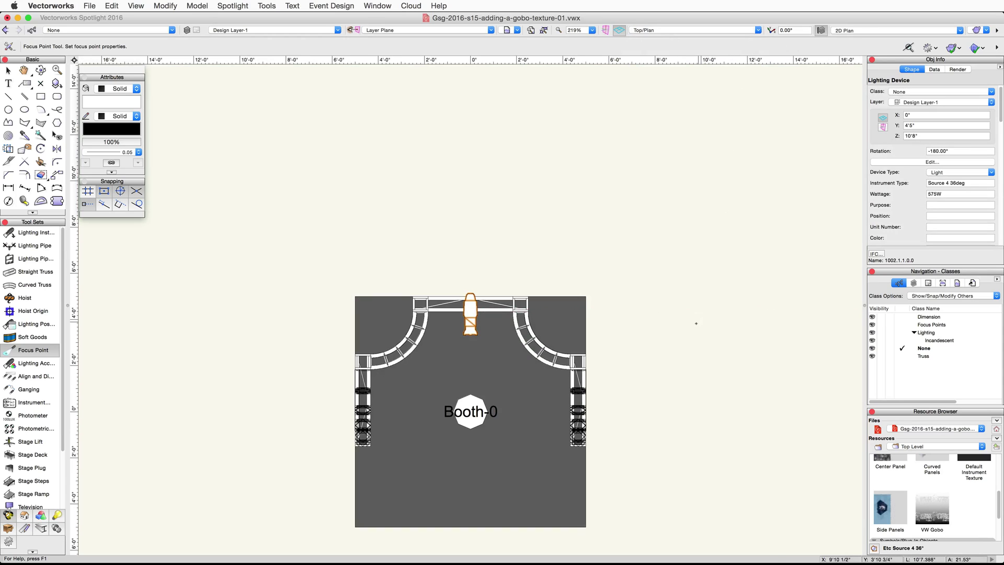
pyautogui.click(111, 7)
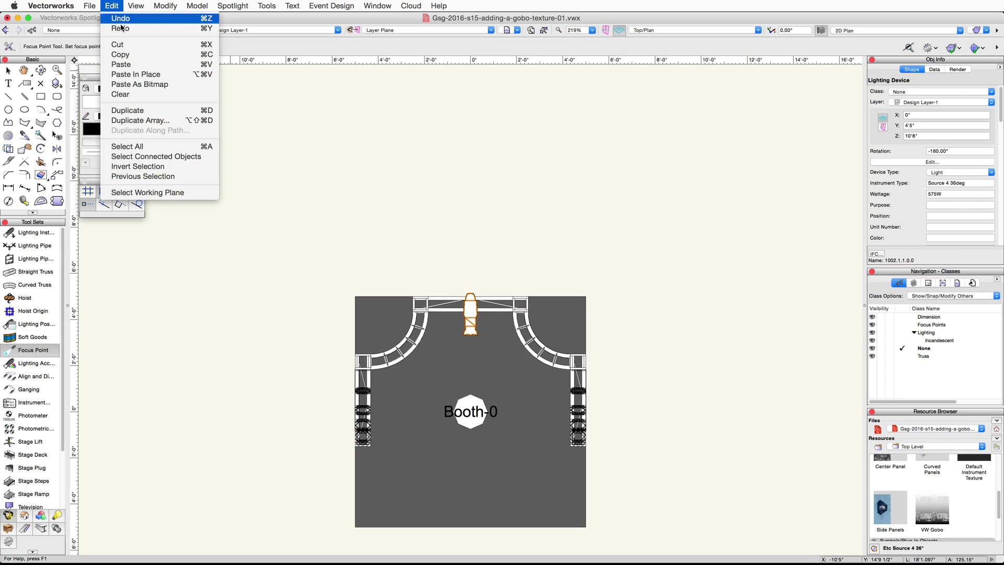
pyautogui.click(130, 146)
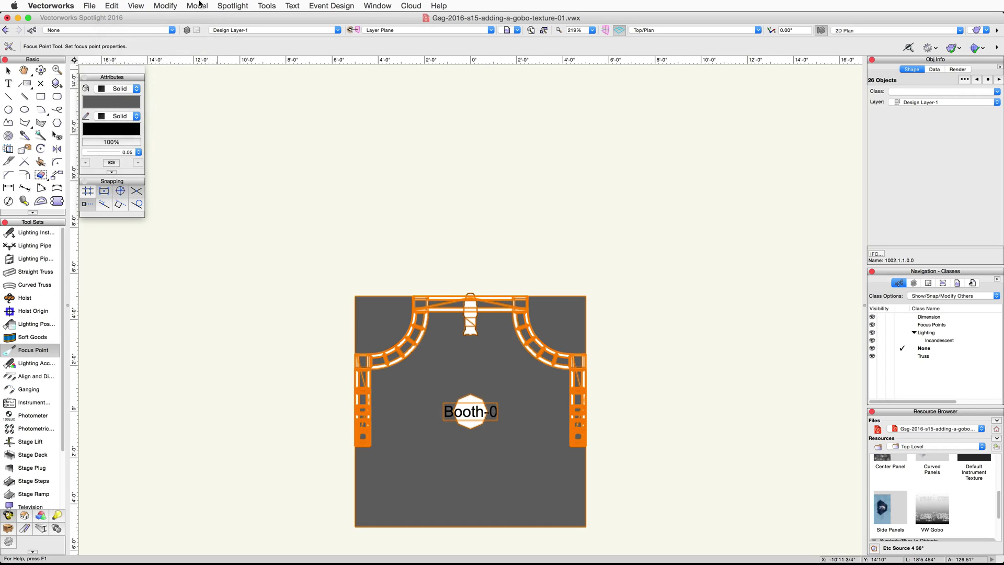
# Step: Create a symbol named Booth from the selection in the default folder
pyautogui.click(169, 6)
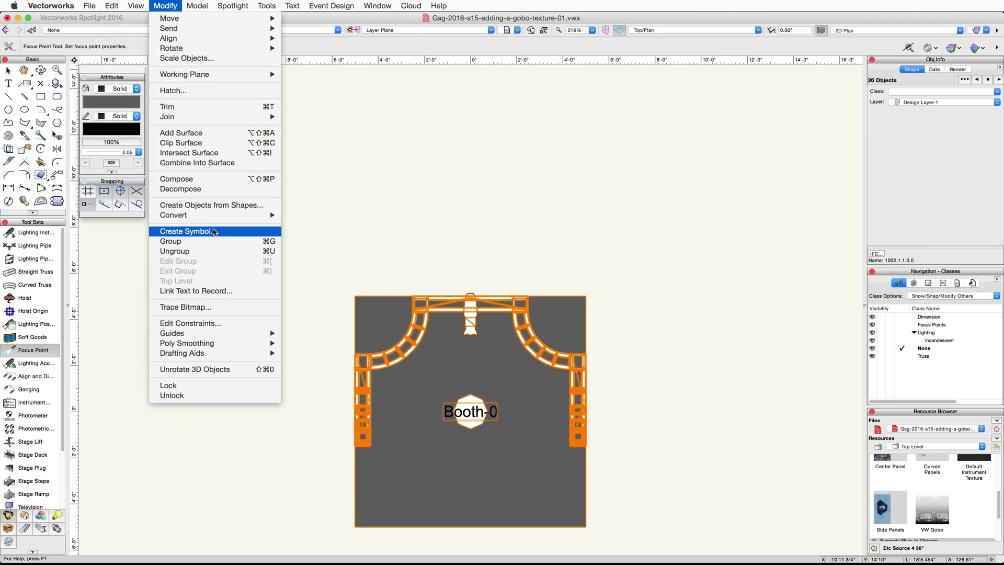
pyautogui.click(188, 231)
pyautogui.write('Bo')
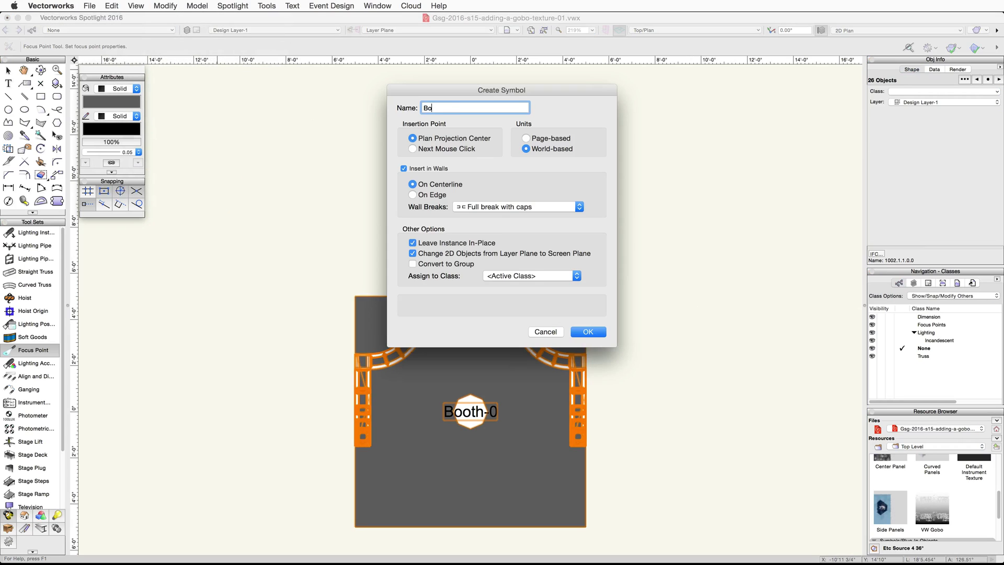
pyautogui.write('oth')
pyautogui.click(589, 331)
pyautogui.click(602, 332)
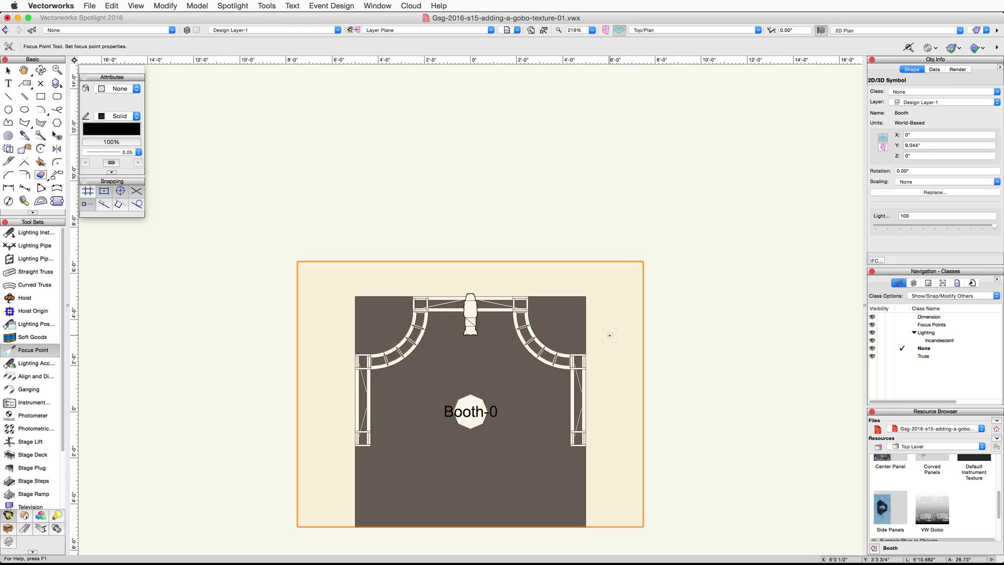
pyautogui.moveTo(672, 472); pyautogui.dragTo(667, 341, button='middle')
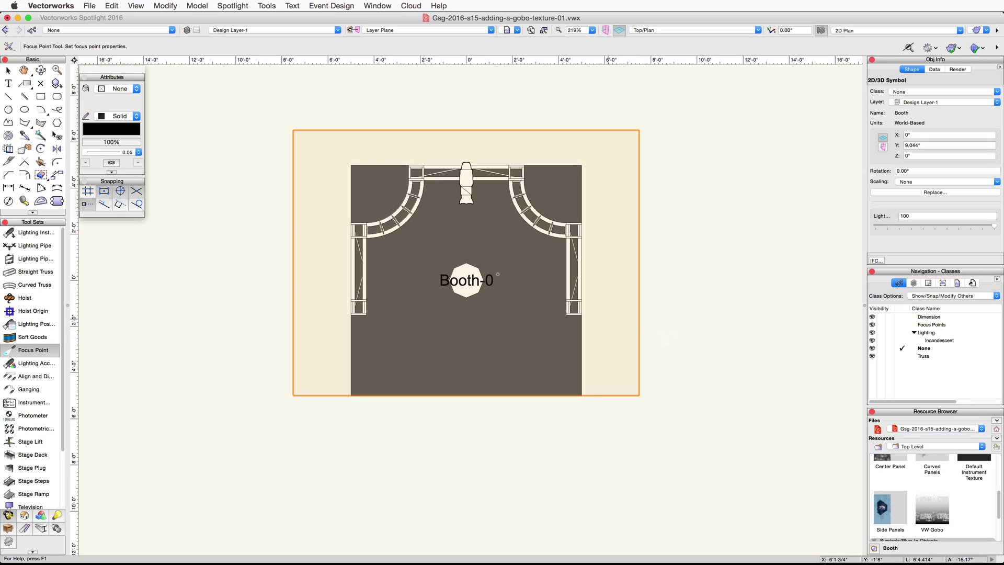
pyautogui.click(89, 6)
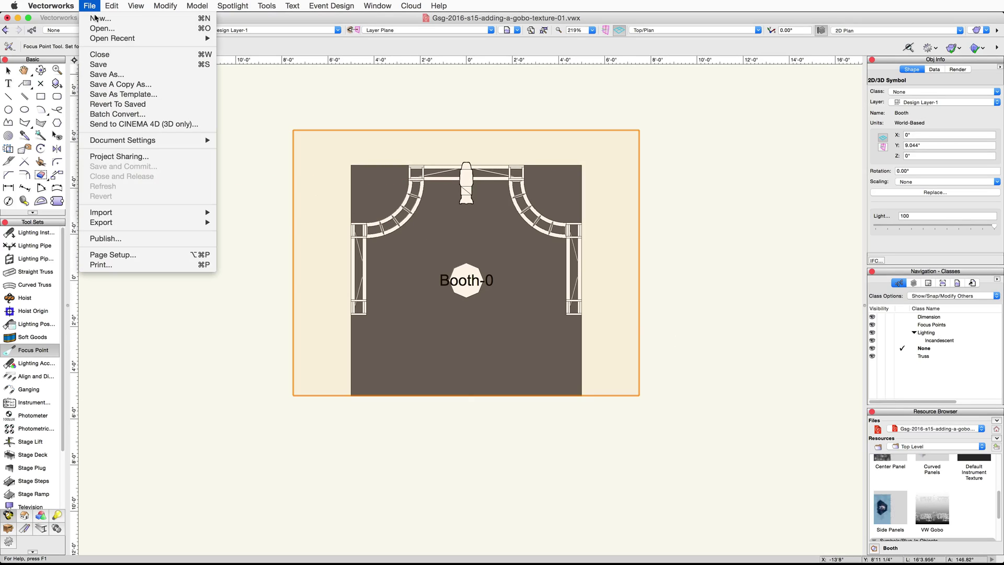
# Step: Open Main Project.vwx from the Downloads folder
pyautogui.click(105, 28)
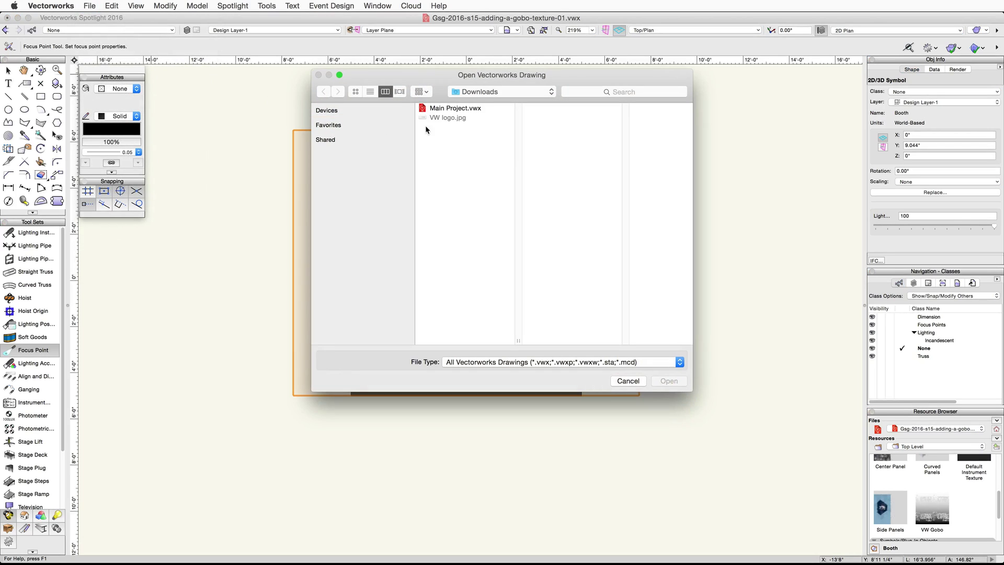
pyautogui.click(477, 108)
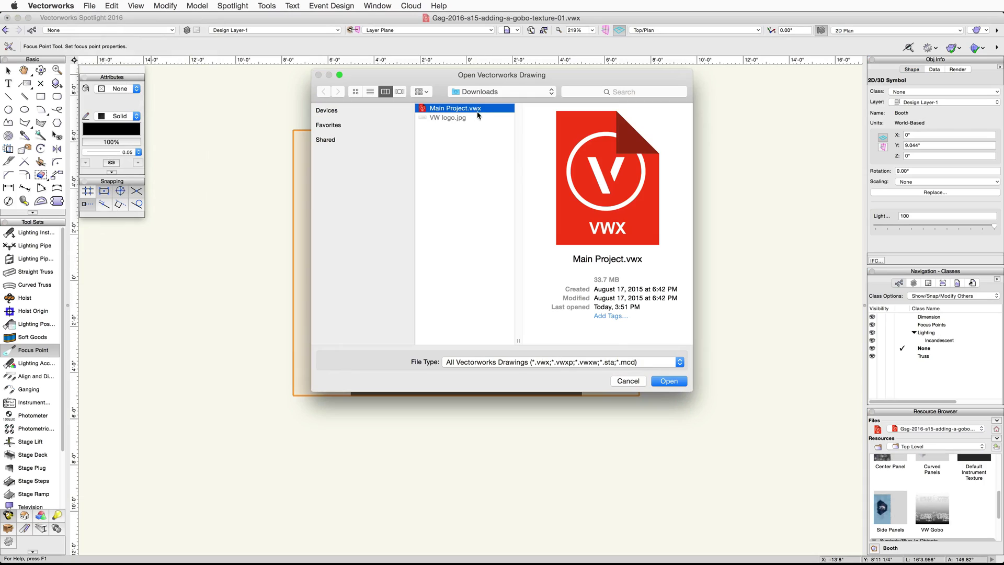
pyautogui.click(671, 382)
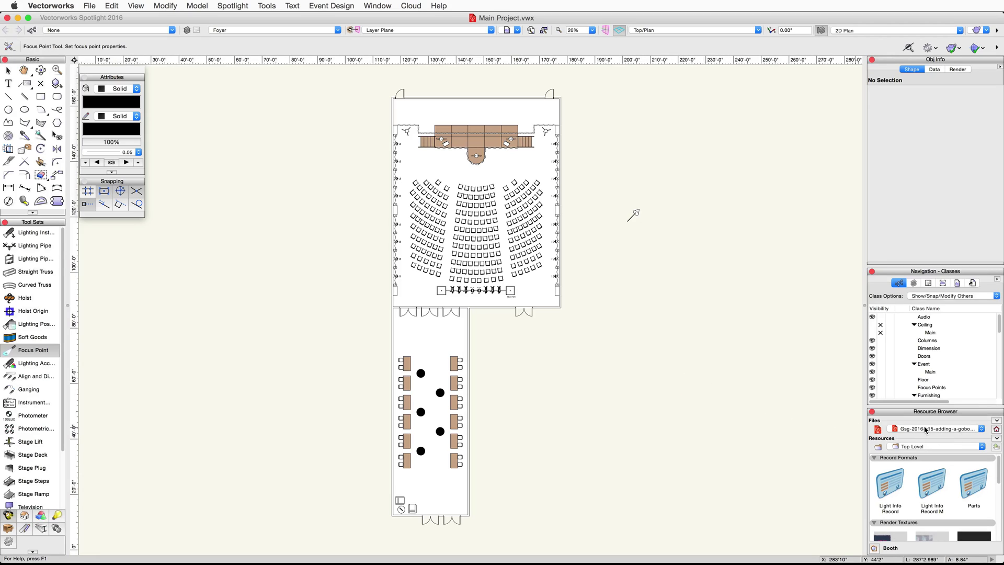
# Step: Show the booth file's resources in the Resource Browser and select the Booth symbol
pyautogui.click(985, 430)
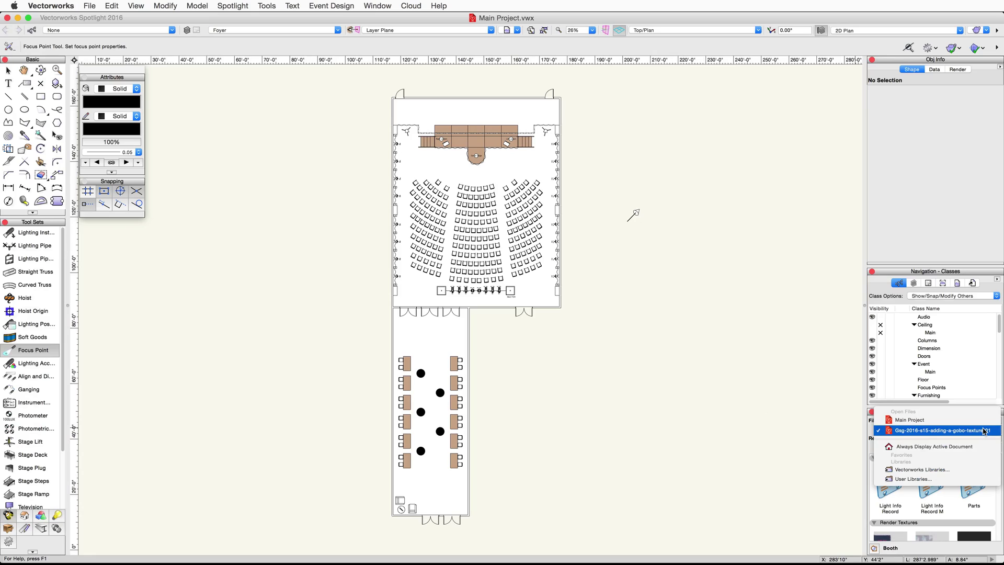
pyautogui.click(942, 430)
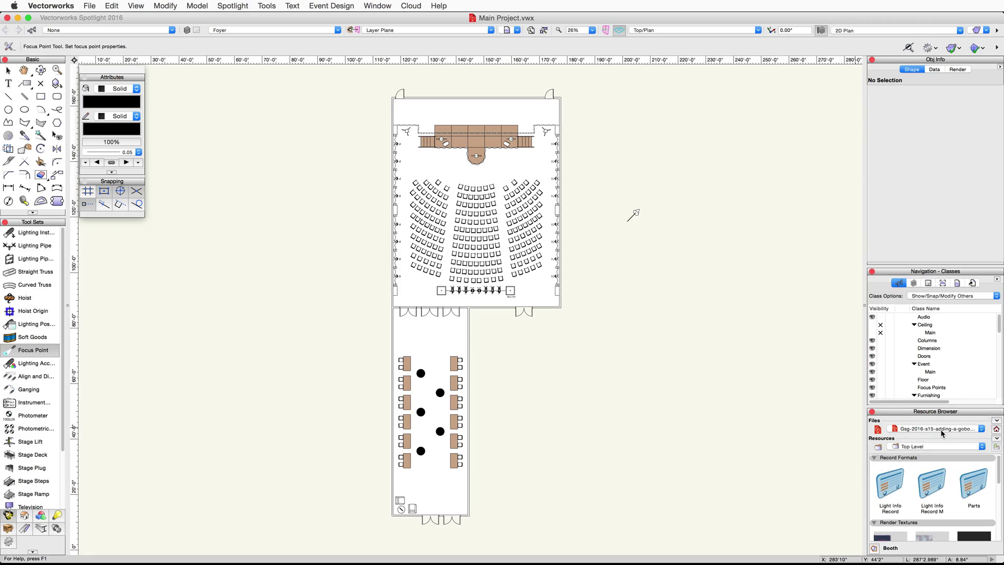
pyautogui.moveTo(998, 466); pyautogui.dragTo(998, 523)
pyautogui.click(893, 514)
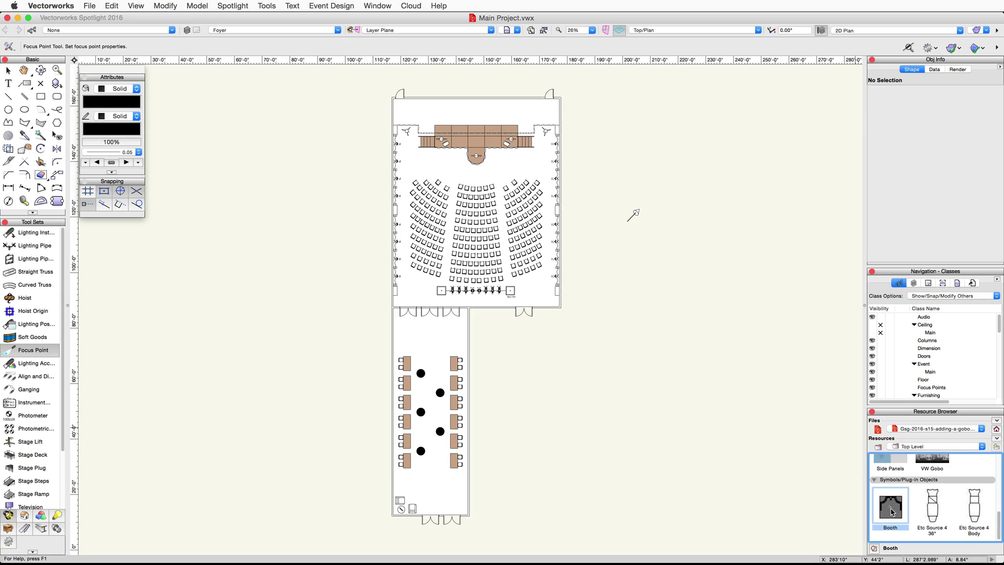
# Step: Import the Booth symbol into Main Project, skipping the duplicate Default Instrument Texture
pyautogui.rightClick(893, 510)
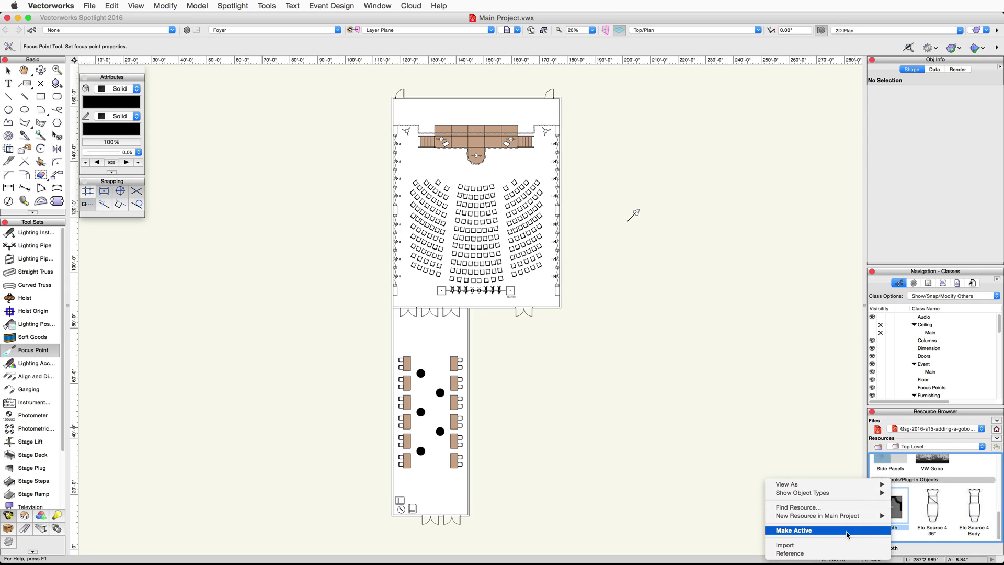
pyautogui.click(838, 545)
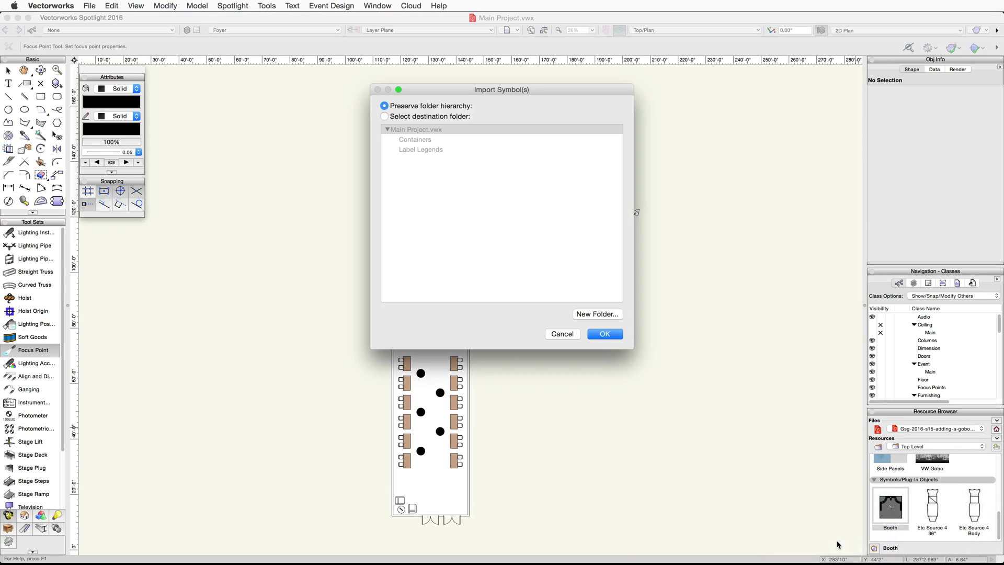
pyautogui.click(601, 336)
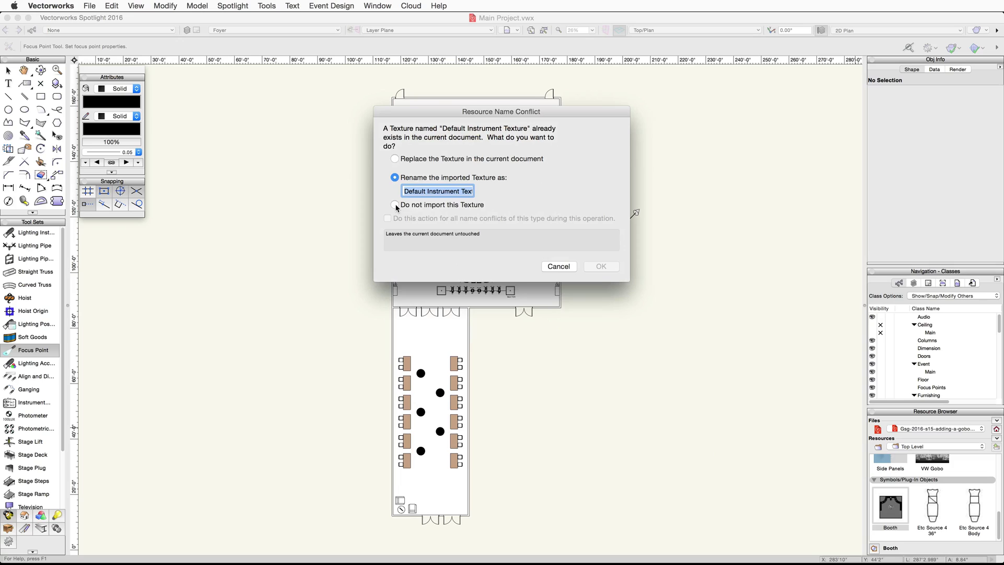
pyautogui.click(395, 205)
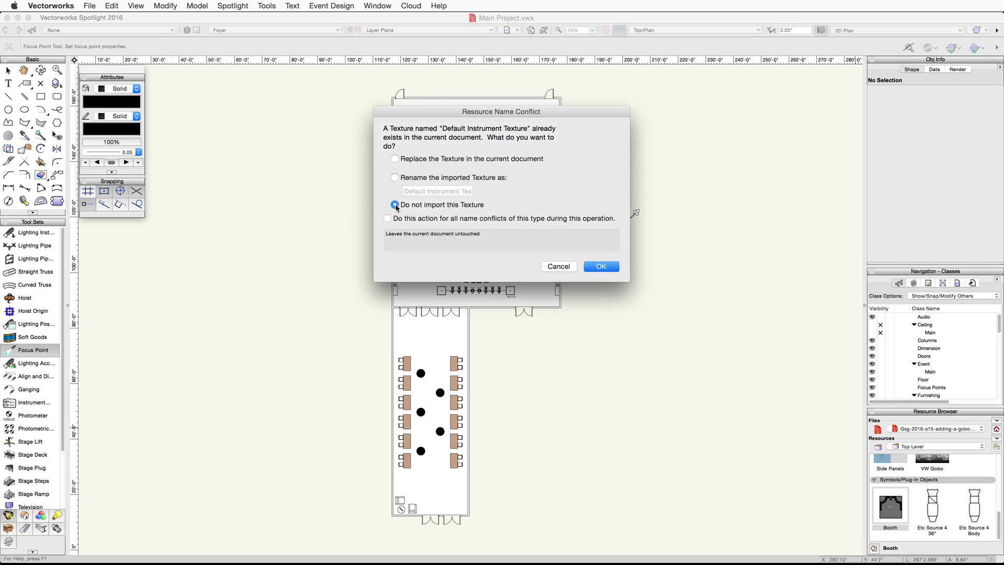
pyautogui.click(601, 267)
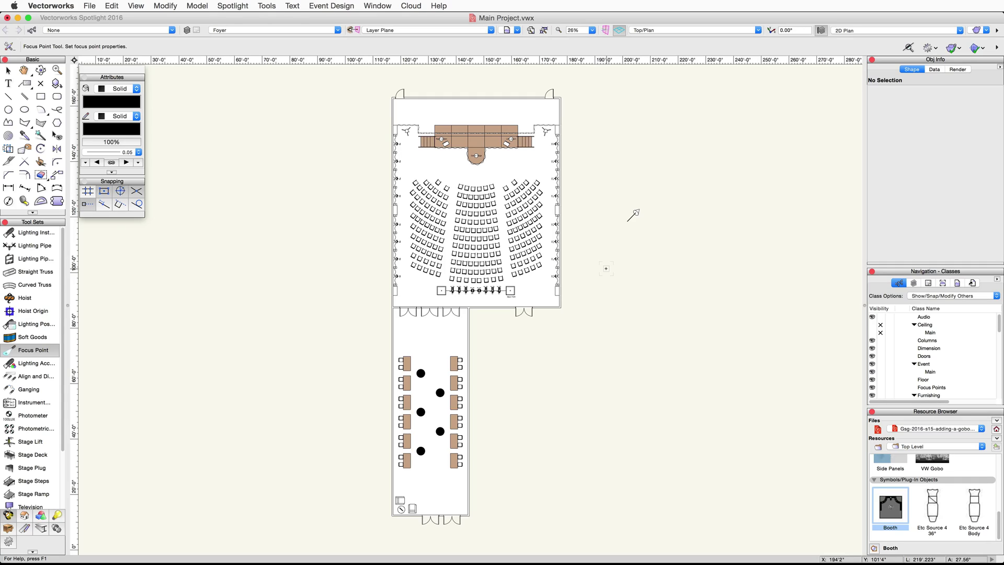
pyautogui.click(997, 428)
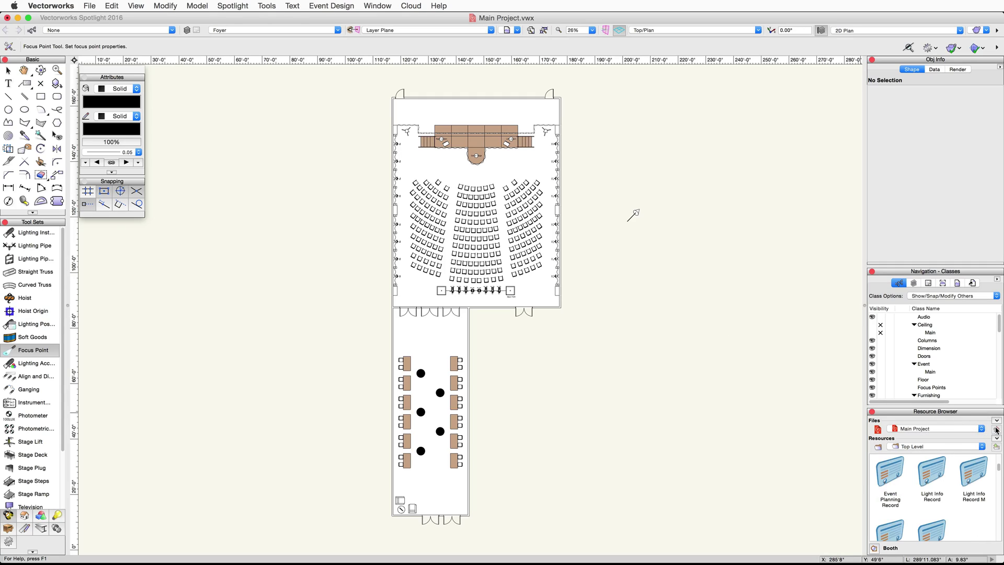
# Step: Select both entrance doors between the auditorium and the foyer
pyautogui.moveTo(999, 465); pyautogui.dragTo(998, 512)
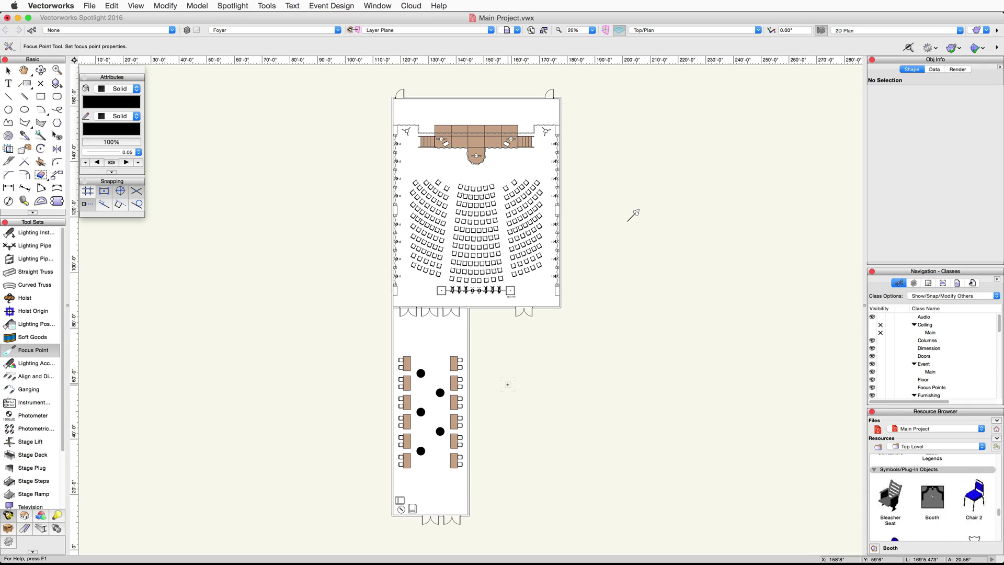
pyautogui.press('x')
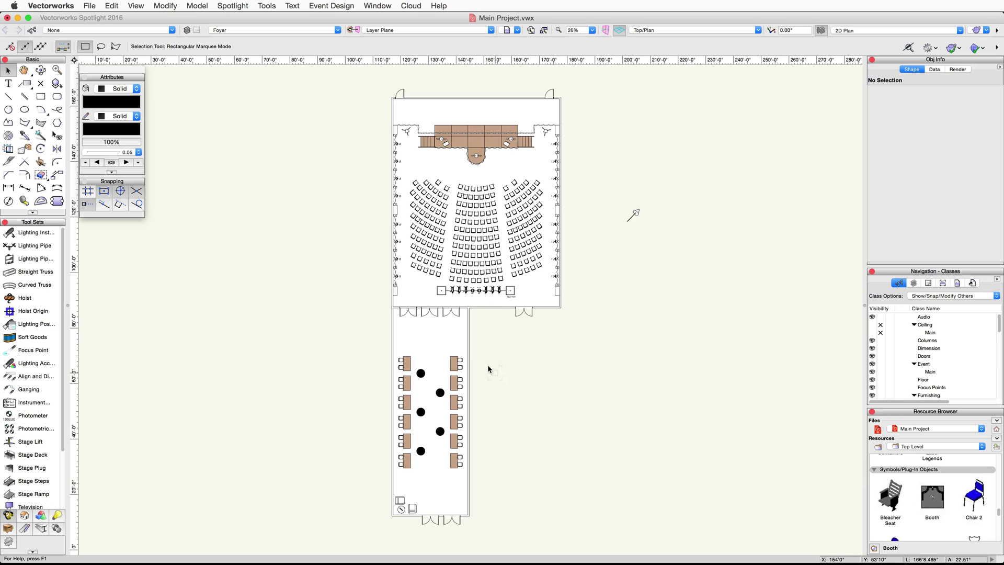
pyautogui.scroll(2, 437, 308)
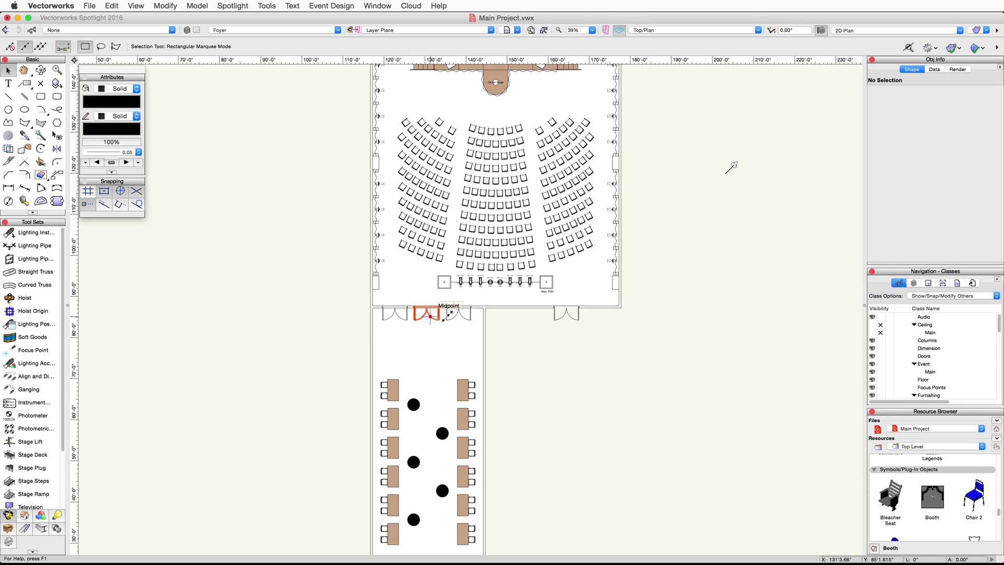
pyautogui.click(450, 317)
pyautogui.keyDown('shift'); pyautogui.click(450, 317); pyautogui.keyUp('shift')
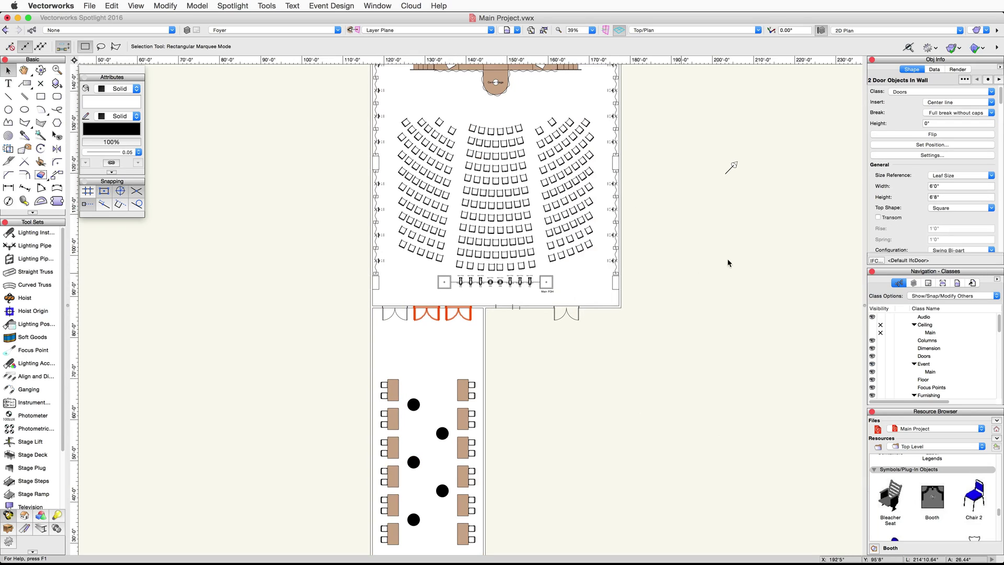
# Step: Close the doors with Show 3D Open off and Angle 0, then activate the Booth symbol
pyautogui.scroll(-10, 909, 139)
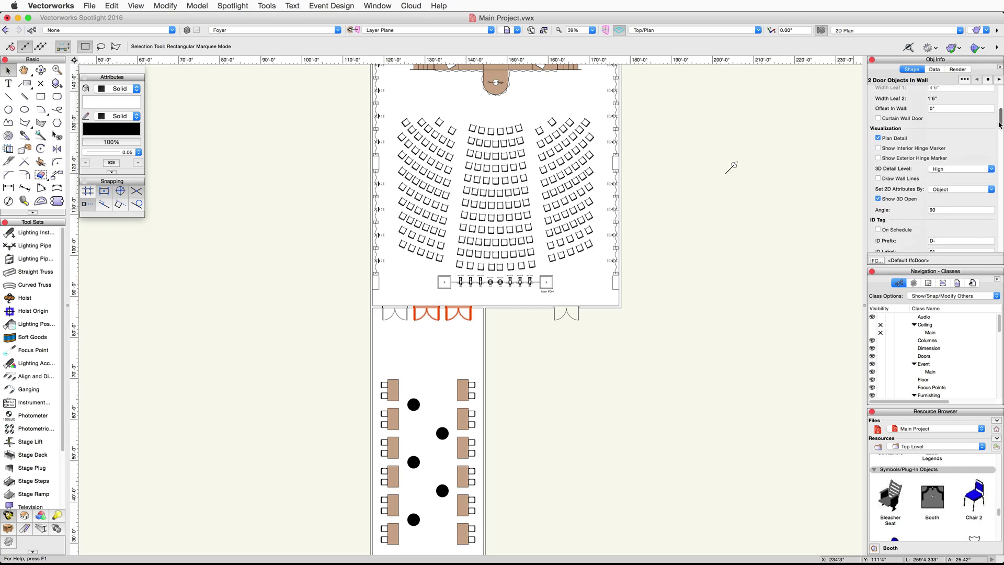
pyautogui.click(879, 146)
pyautogui.click(941, 157)
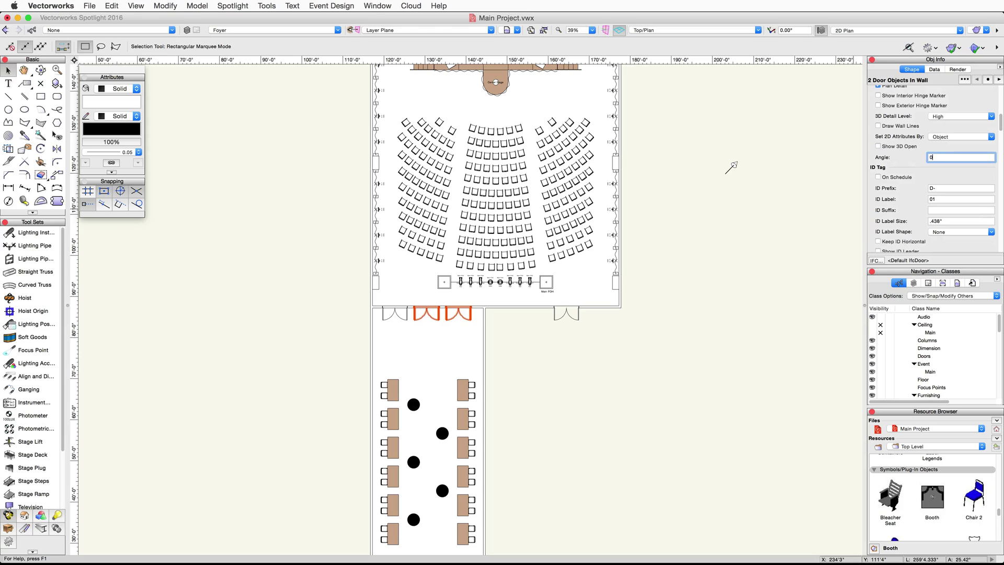
pyautogui.write('0')
pyautogui.press('Return')
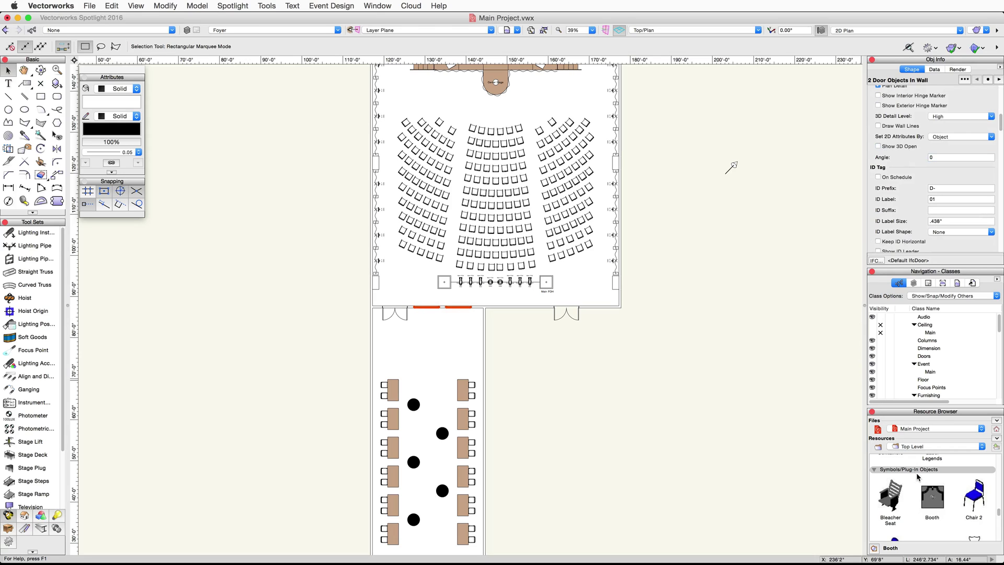
pyautogui.doubleClick(932, 497)
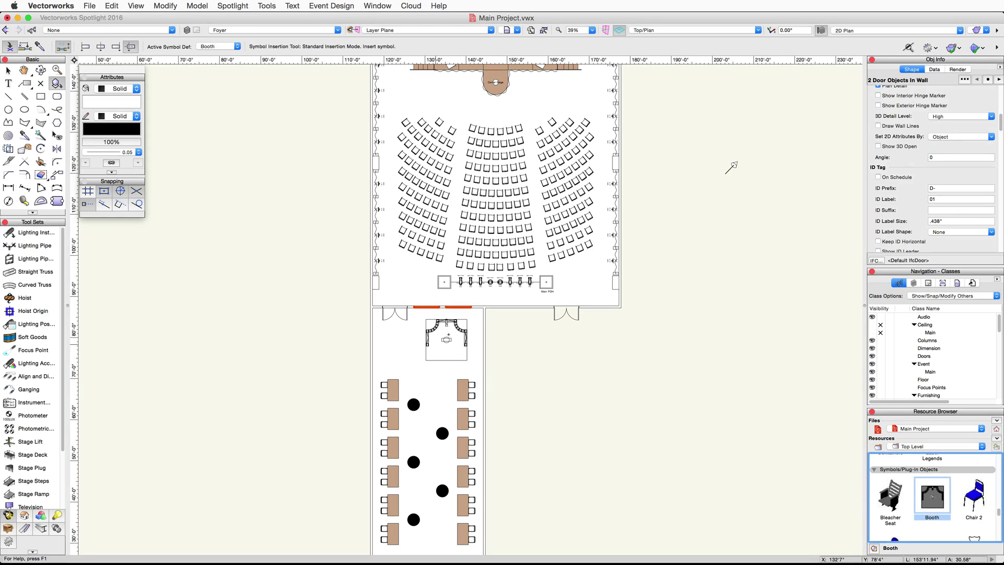
# Step: Place the Booth in the foyer below the doors and view it in Left Isometric with OpenGL
pyautogui.scroll(5, 432, 330)
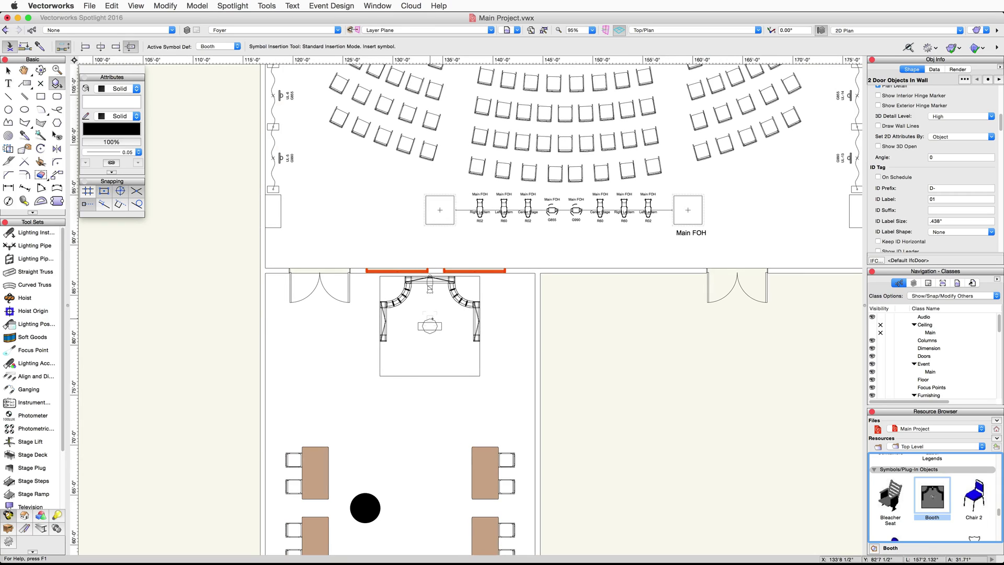
pyautogui.click(434, 325)
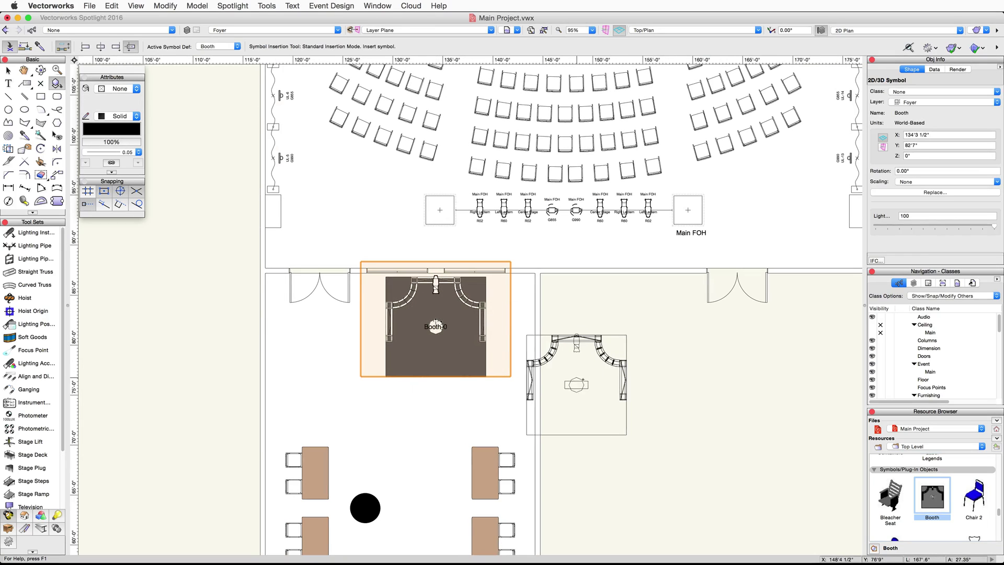
pyautogui.click(754, 30)
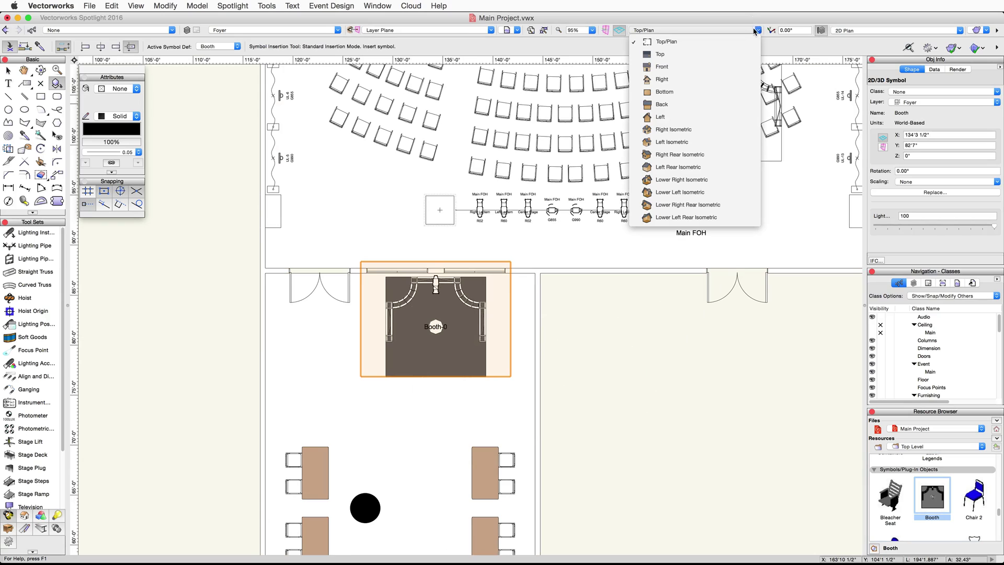
pyautogui.click(729, 142)
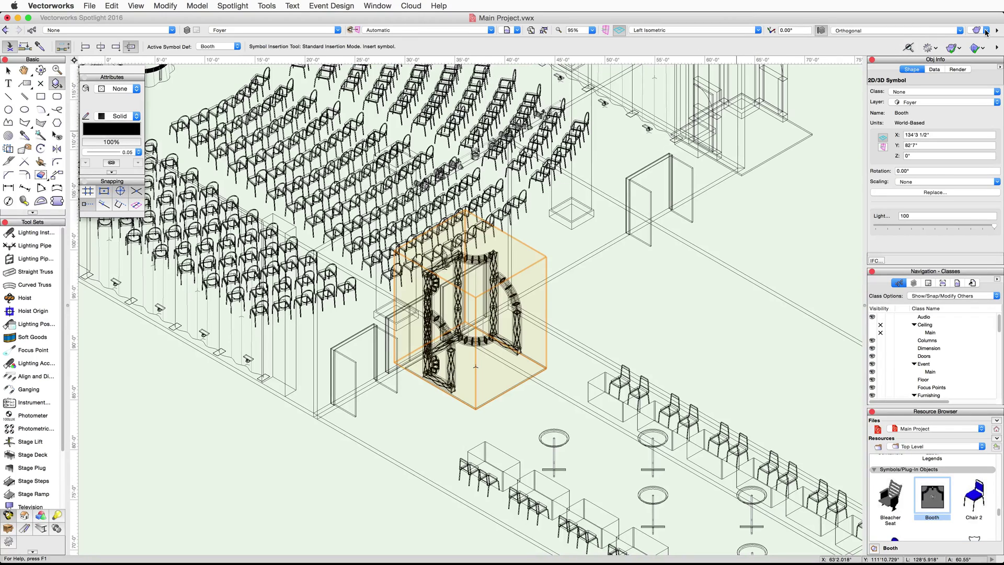
pyautogui.click(986, 30)
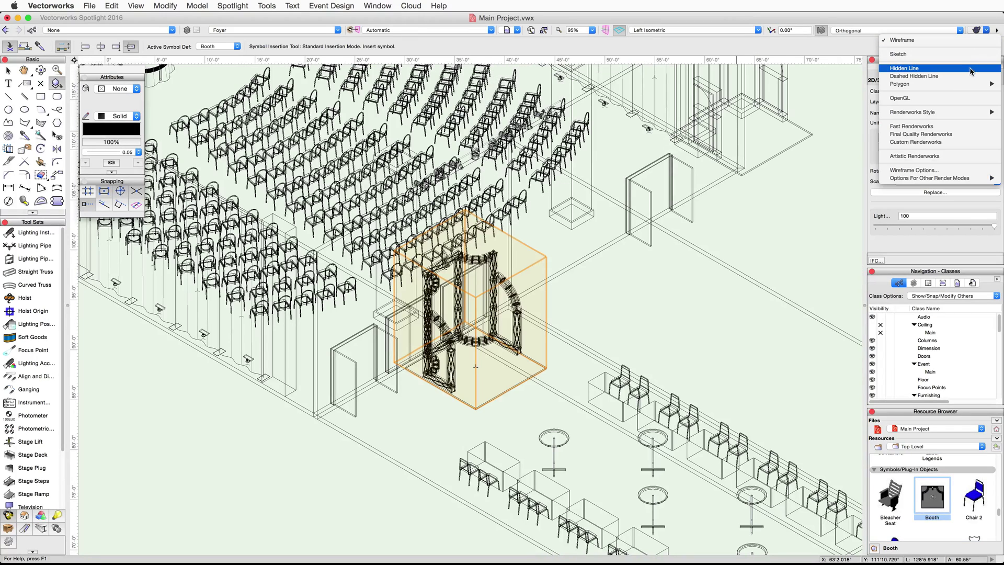
pyautogui.click(965, 98)
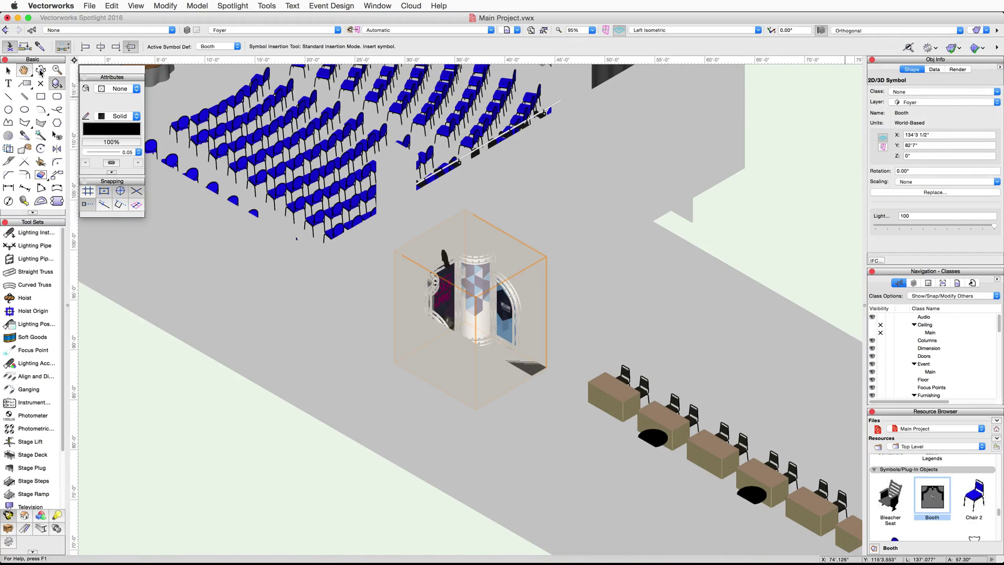
# Step: Orbit around the booth with Flyover and raise it to a Z of 2"
pyautogui.click(40, 70)
pyautogui.moveTo(545, 363); pyautogui.dragTo(511, 348)
pyautogui.scroll(3, 511, 349)
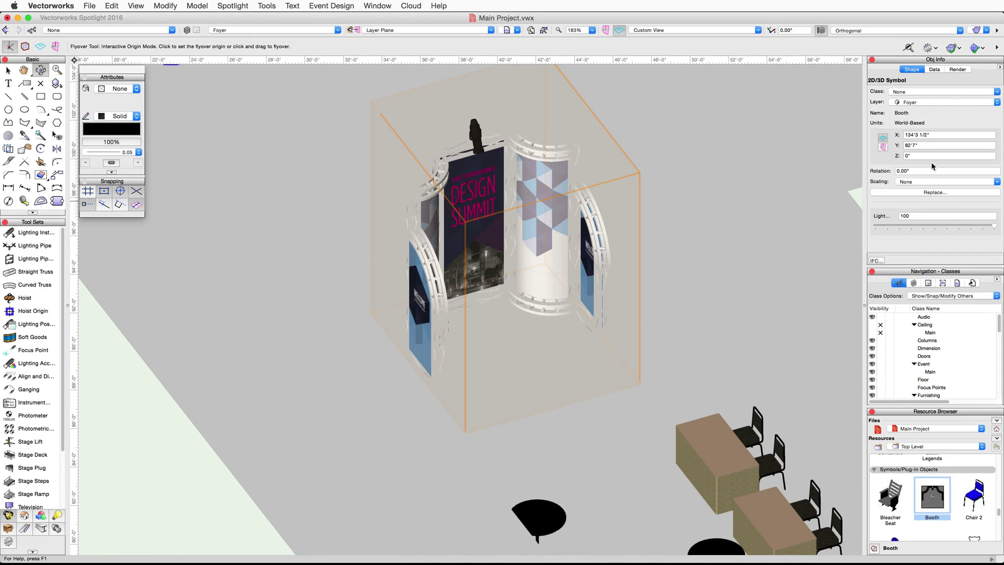
pyautogui.click(910, 153)
pyautogui.press('Return')
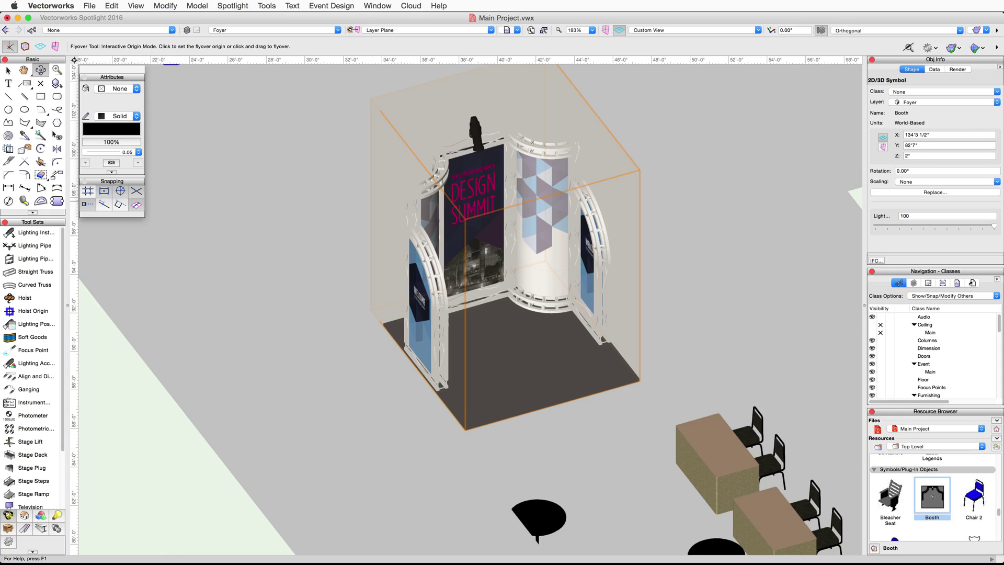
# Step: Convert the Booth symbol to a group with 'Don't convert sub-objects to groups' kept
pyautogui.click(165, 6)
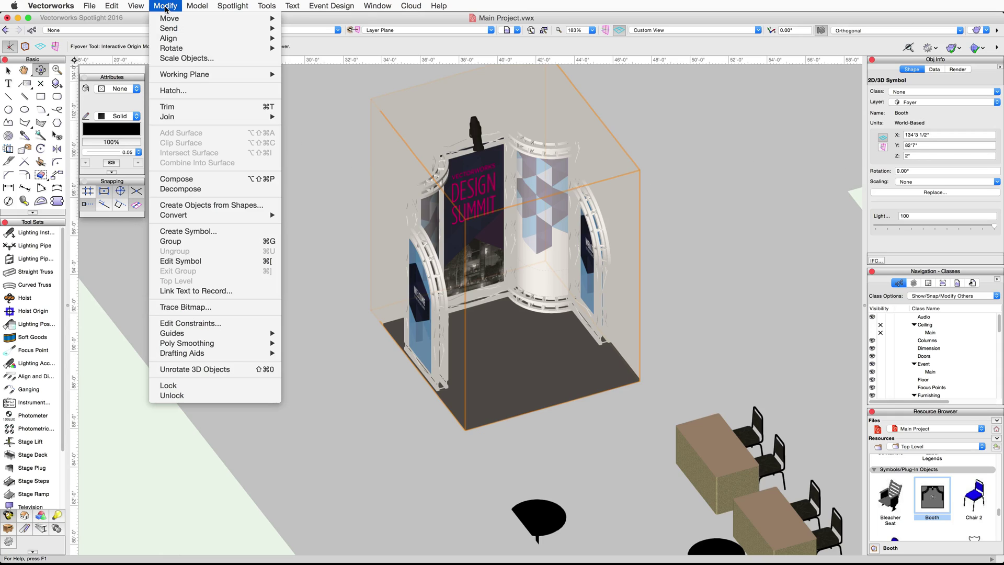
pyautogui.moveTo(235, 215)
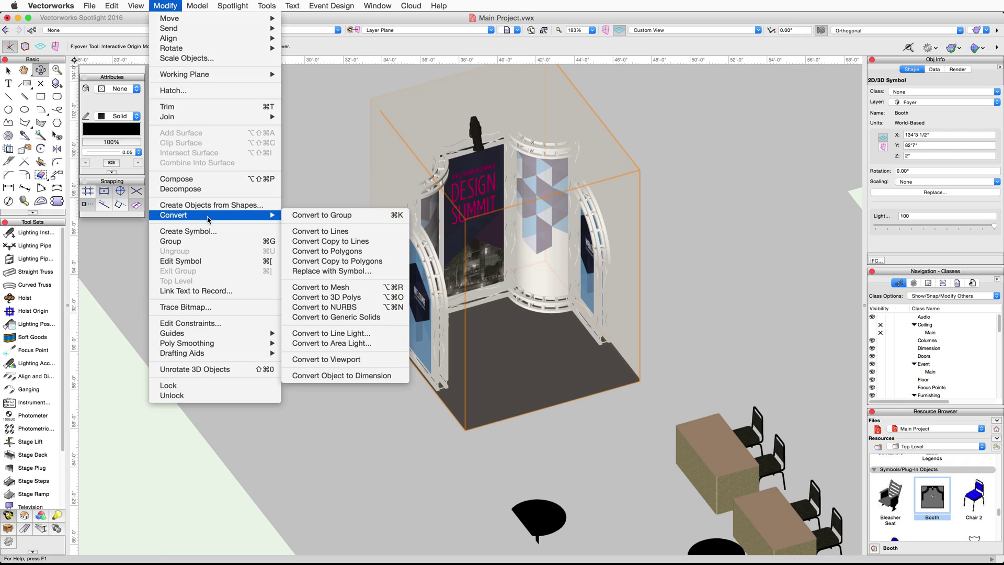
pyautogui.click(369, 216)
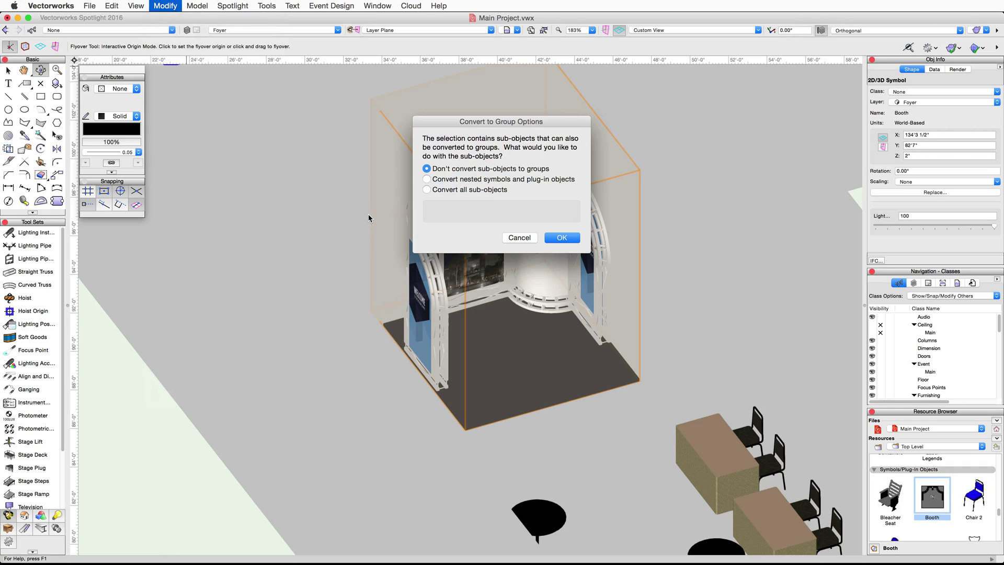
pyautogui.moveTo(428, 173)
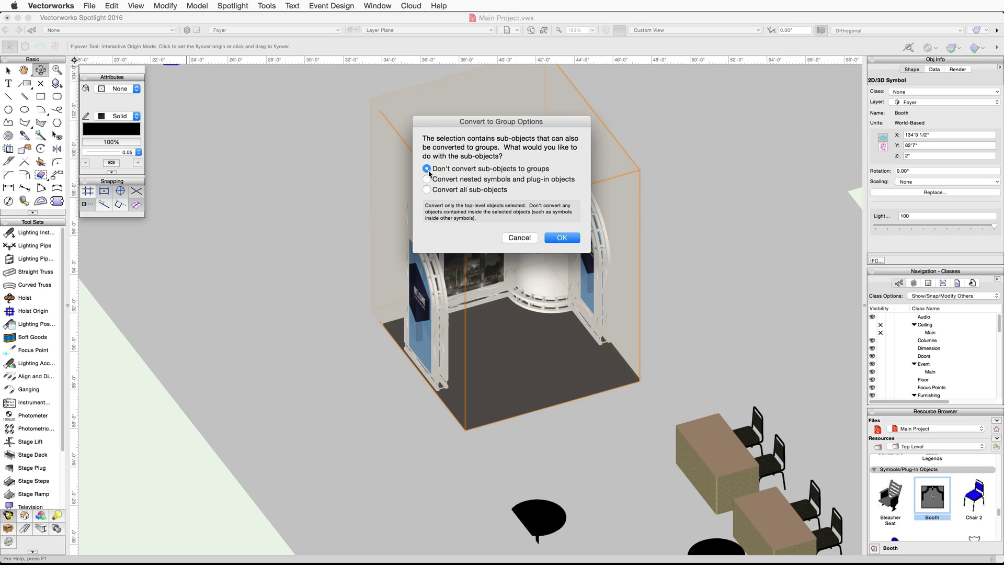
pyautogui.click(562, 238)
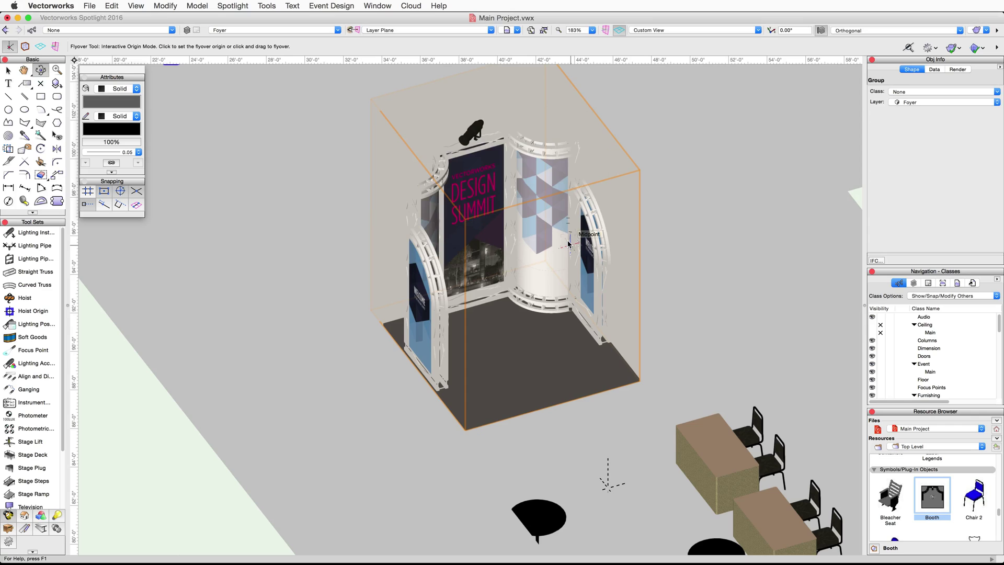
# Step: Inside the booth group, focus the truss instruments on the Booth-1 focus point
pyautogui.press('x')
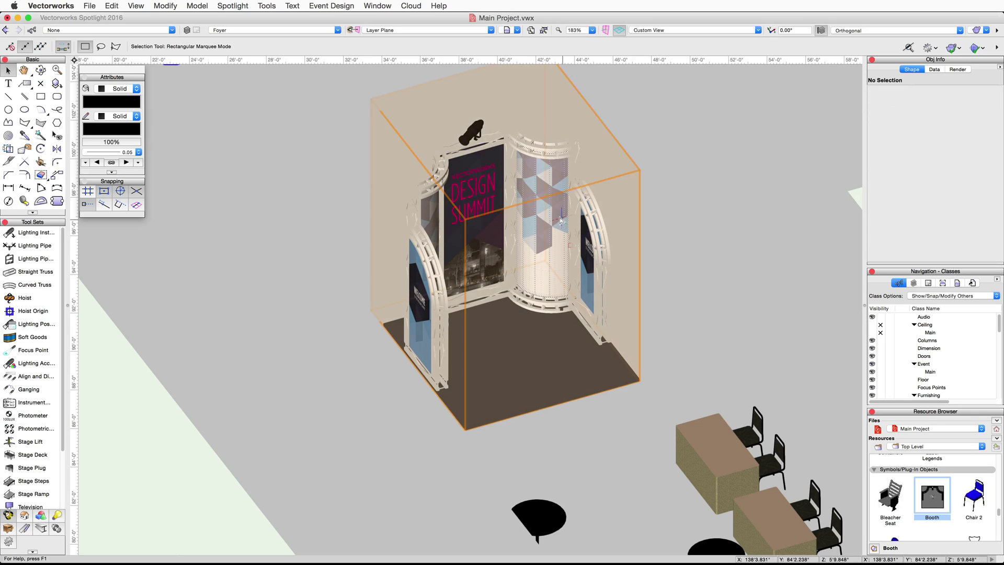
pyautogui.doubleClick(561, 220)
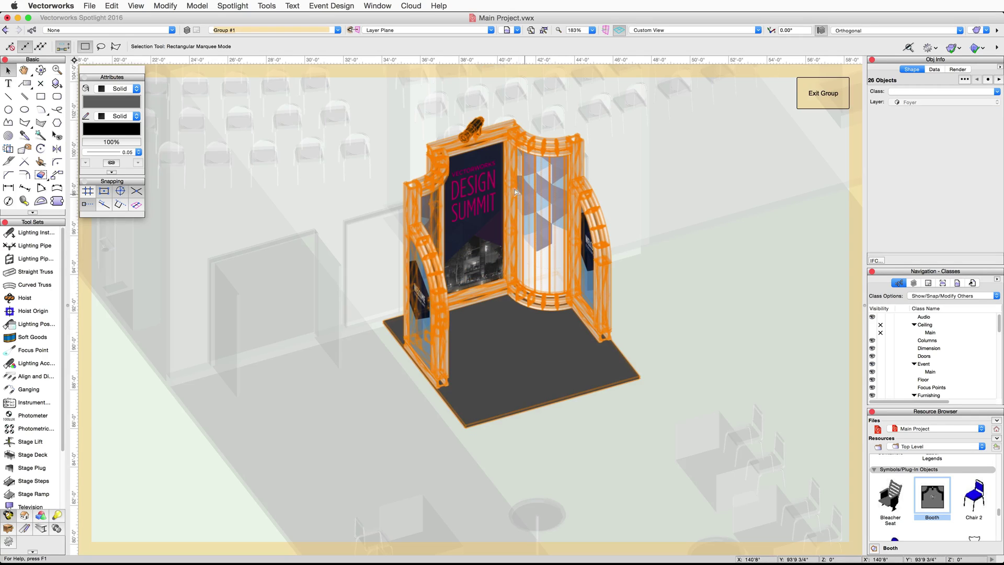
pyautogui.rightClick(474, 126)
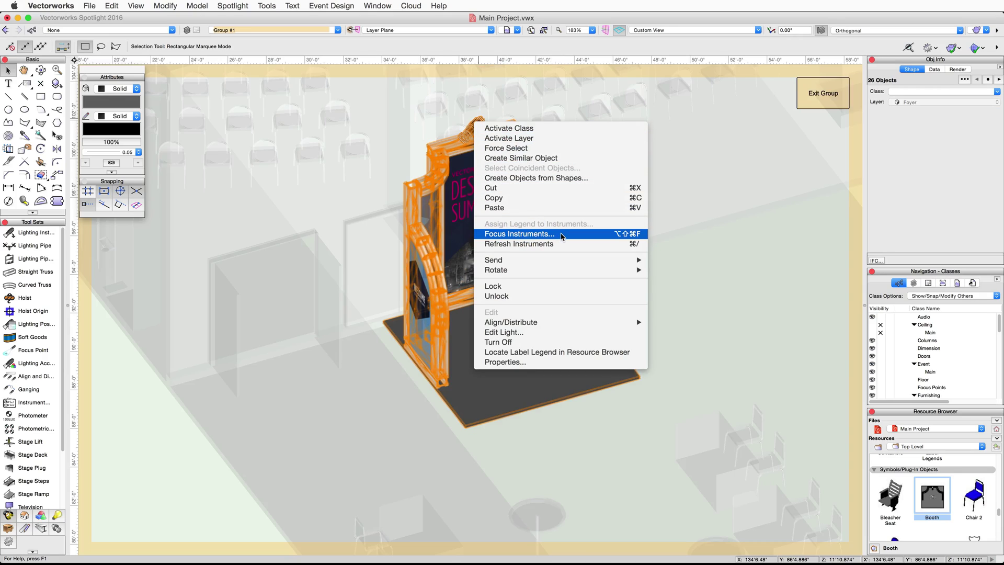
pyautogui.click(561, 235)
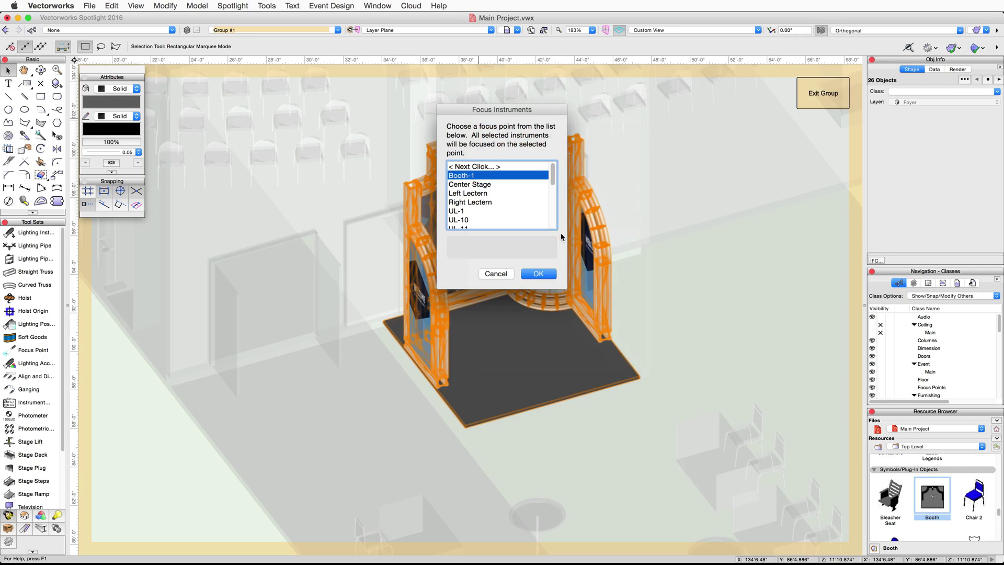
pyautogui.click(531, 274)
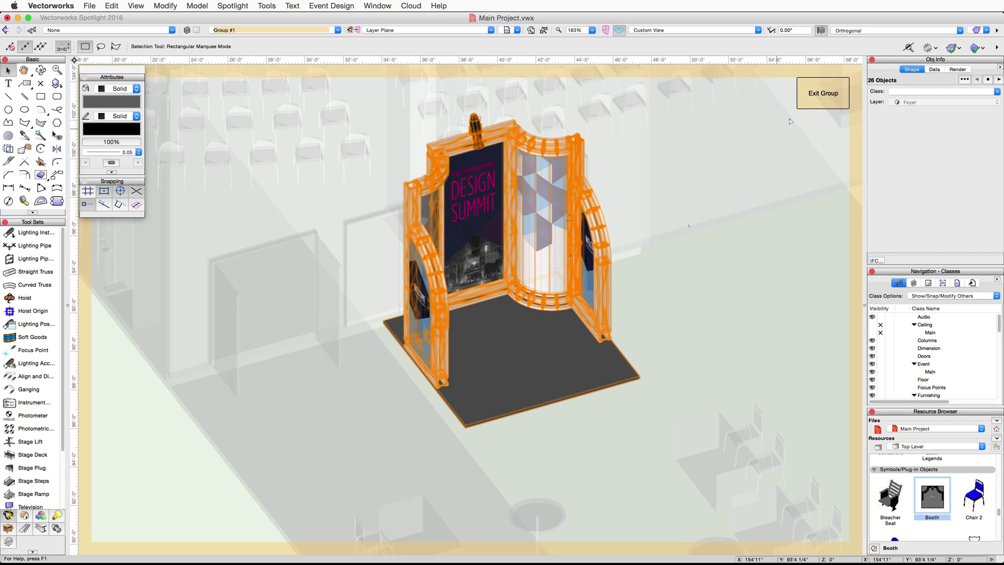
# Step: Exit the group and render the scene in Final Quality Renderworks
pyautogui.click(809, 98)
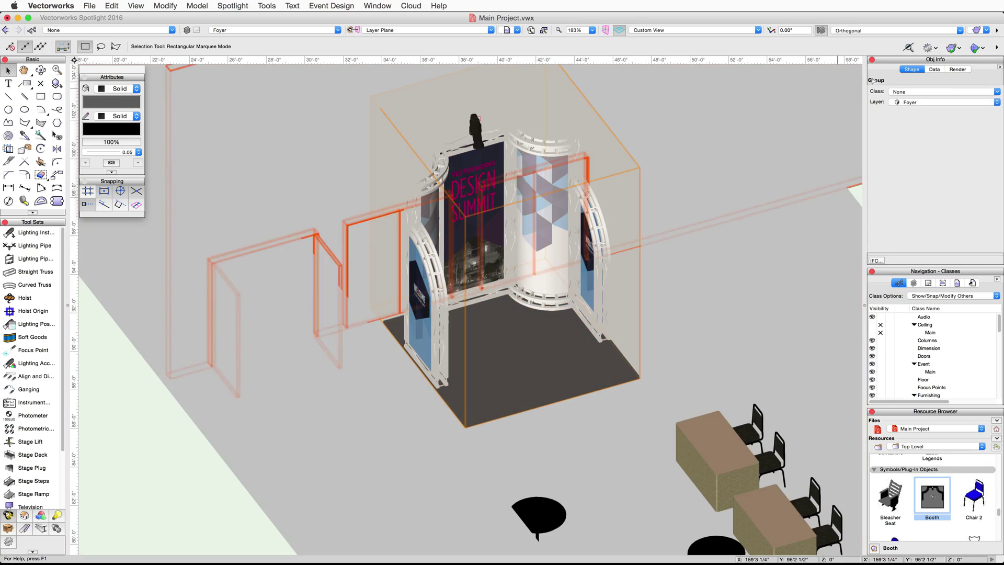
pyautogui.click(981, 30)
pyautogui.click(947, 134)
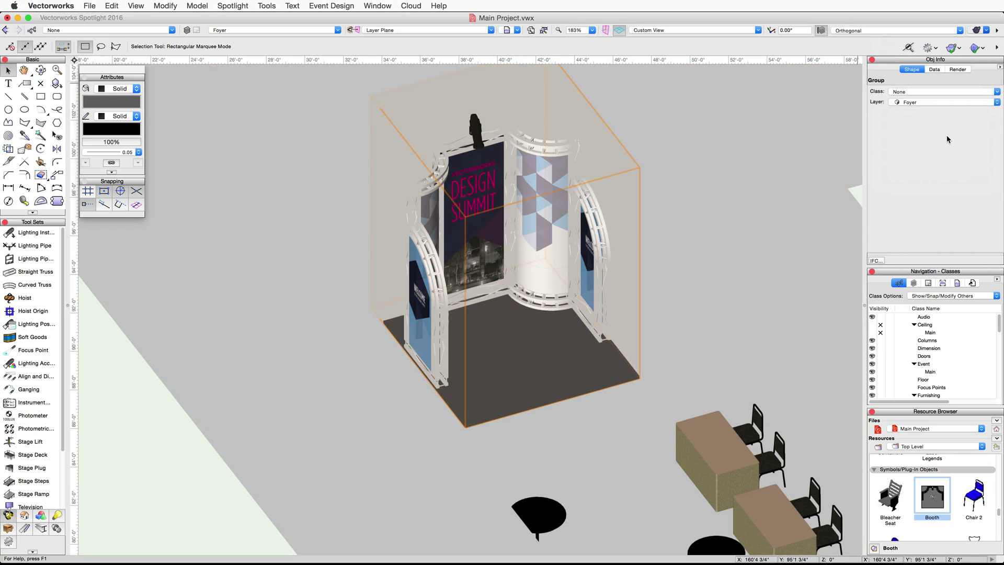